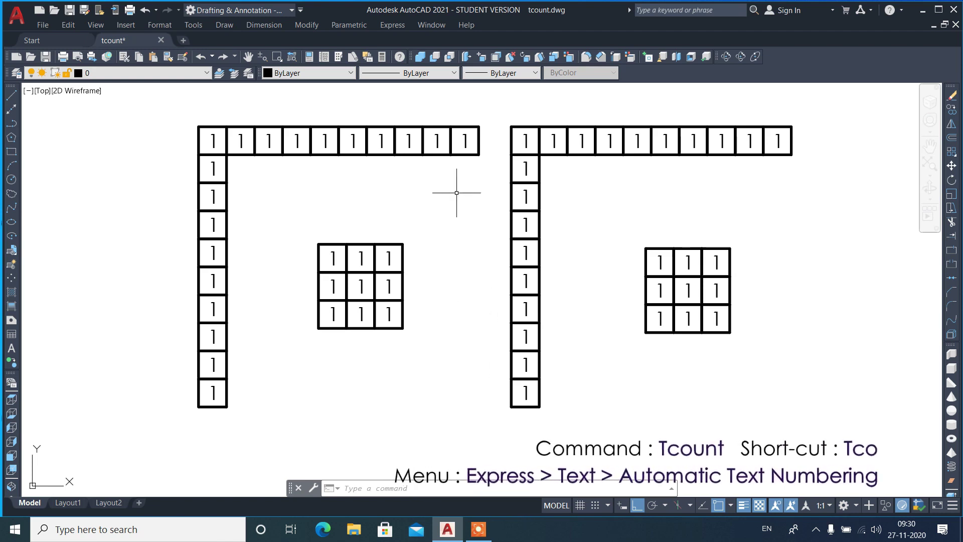
Browse the Express Tools list, then zoom around the left grid
click(396, 28)
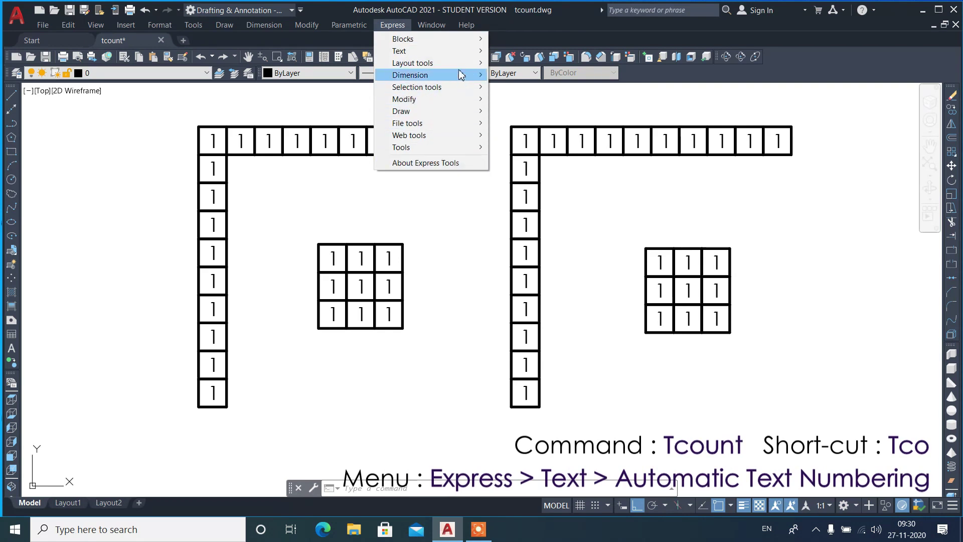
mouse_move(425, 51)
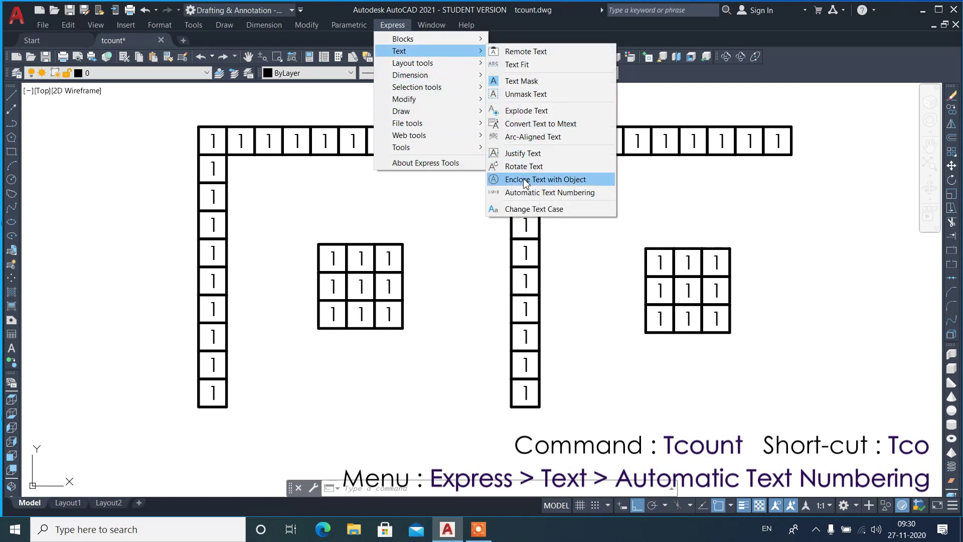
click(526, 196)
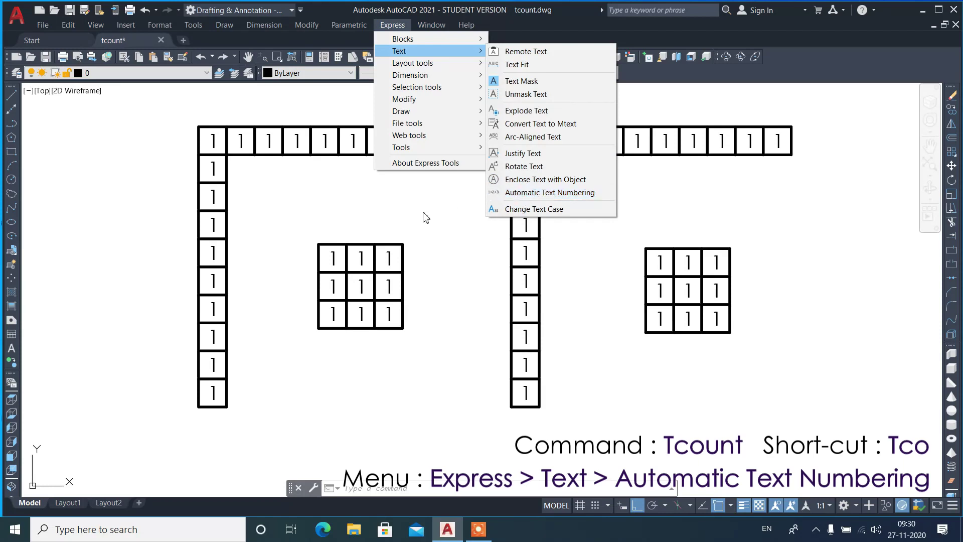
click(422, 211)
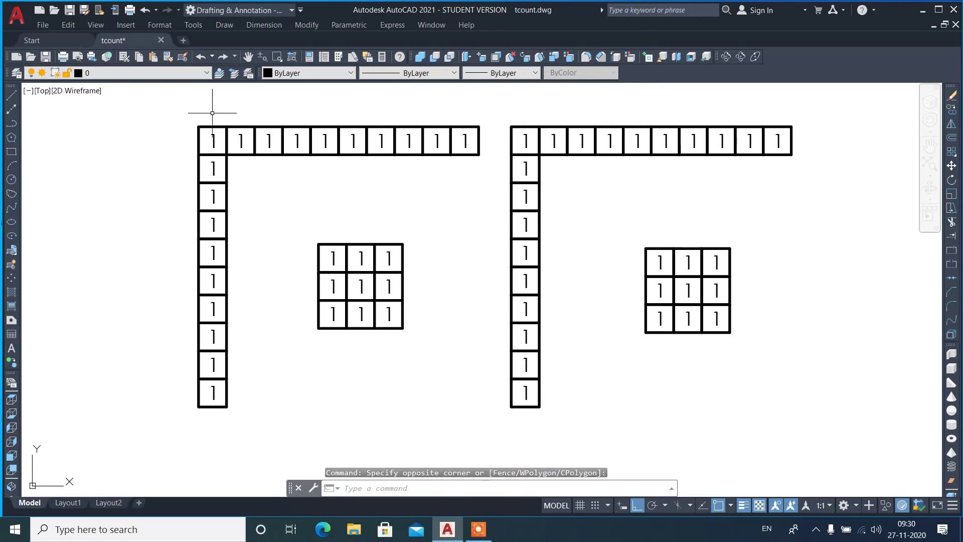
scroll(212, 114, up, 2)
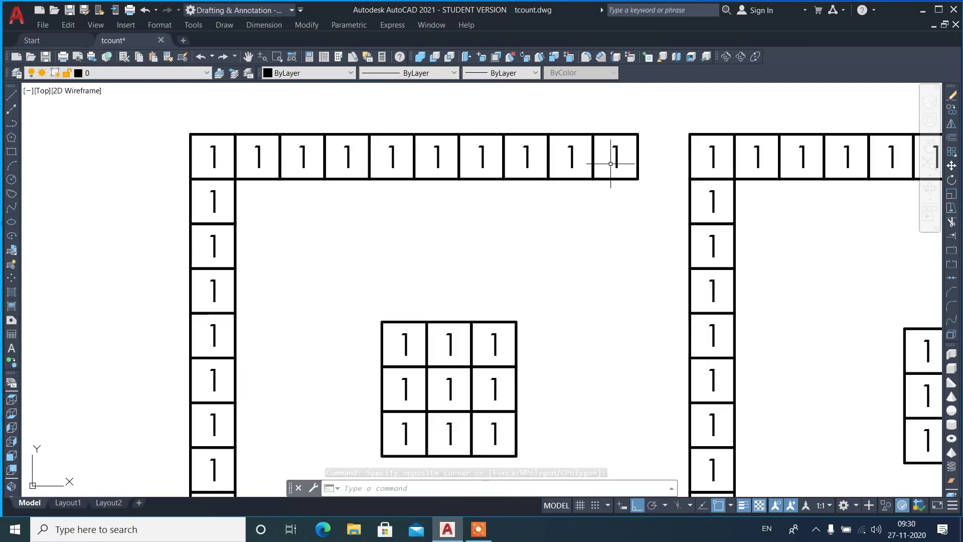
scroll(559, 114, up, 2)
scroll(561, 238, down, 2)
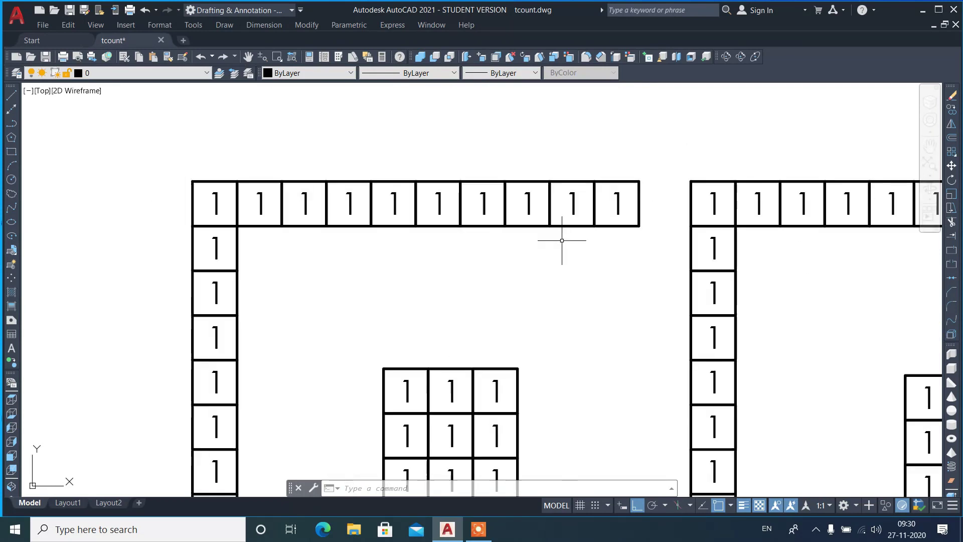
scroll(445, 230, up, 2)
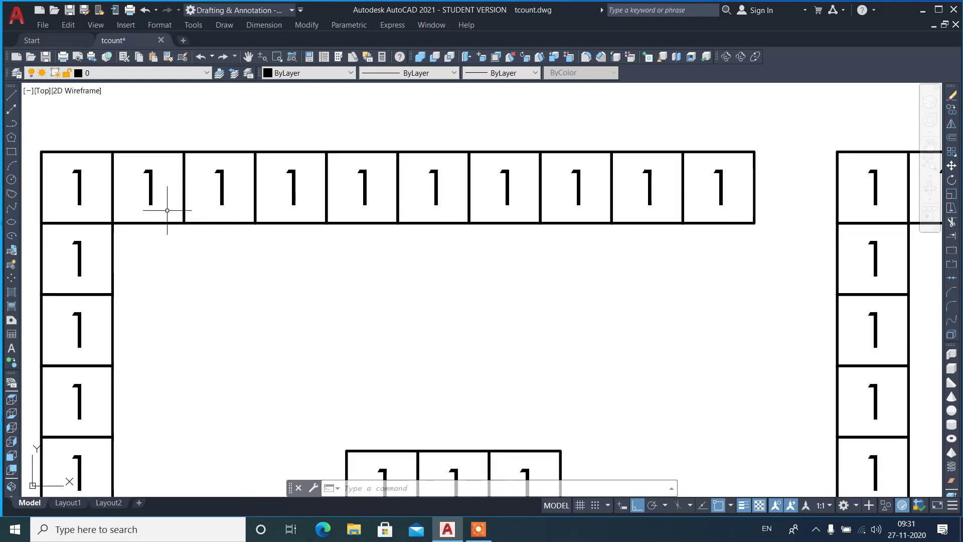
Manually change the second and third top cells to 2 and 3, then undo both edits
click(152, 197)
double_click(151, 197)
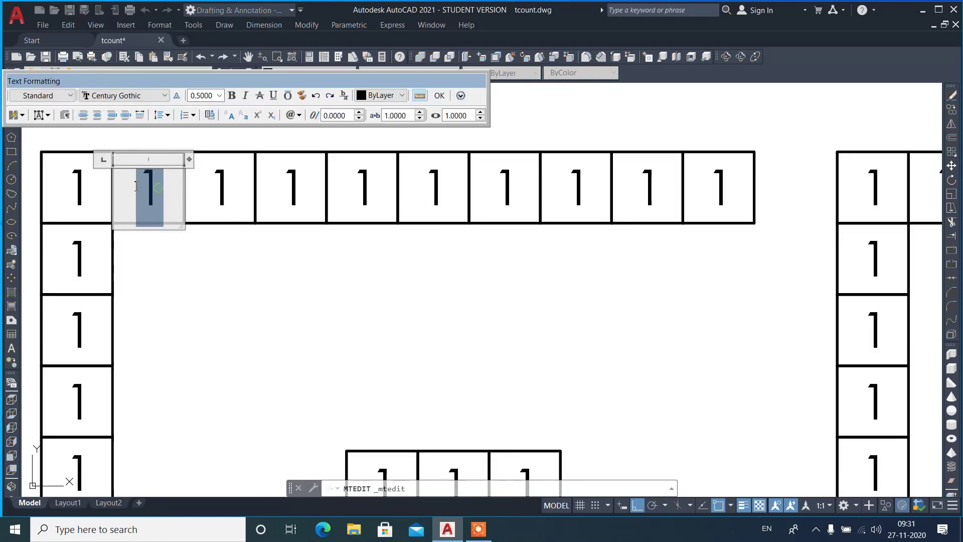
text(2)
click(202, 280)
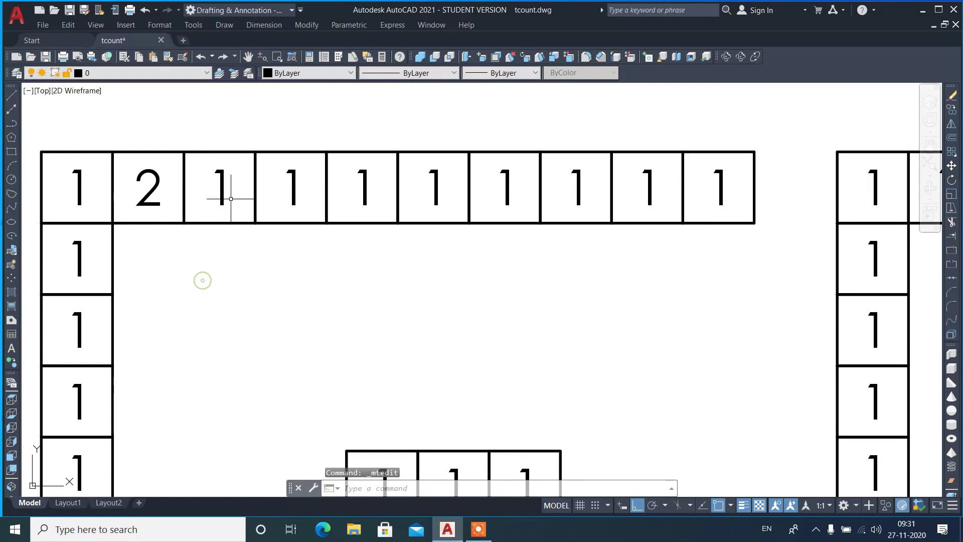
double_click(222, 193)
text(3)
click(250, 283)
key(ctrl+z)
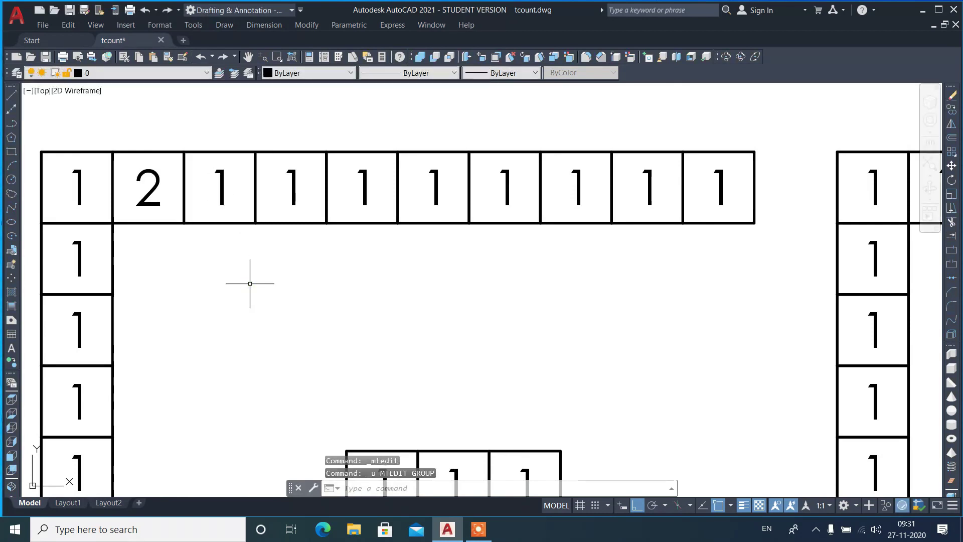
key(ctrl+z)
Run TCOUNT and window-select the ten top-row numbers of the left grid
text(t)
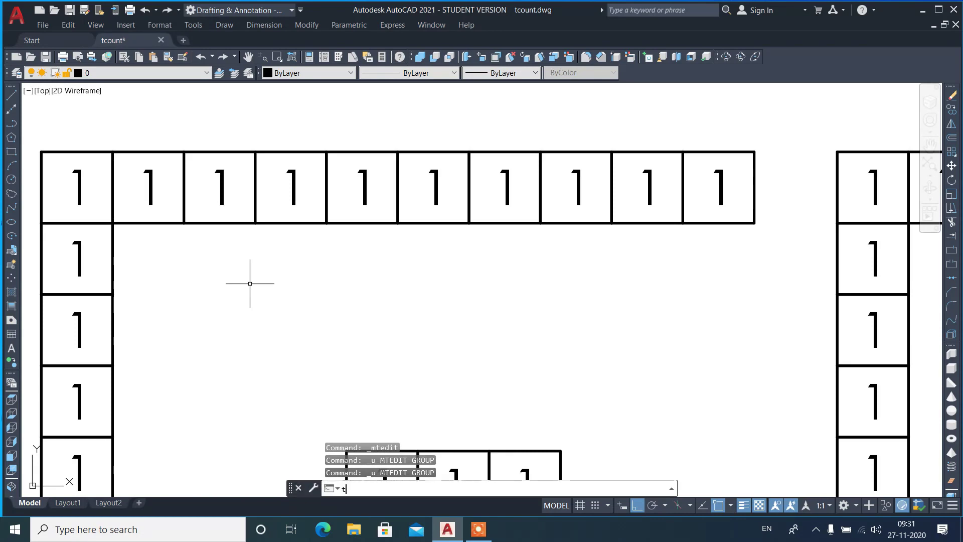
text(count)
key(Return)
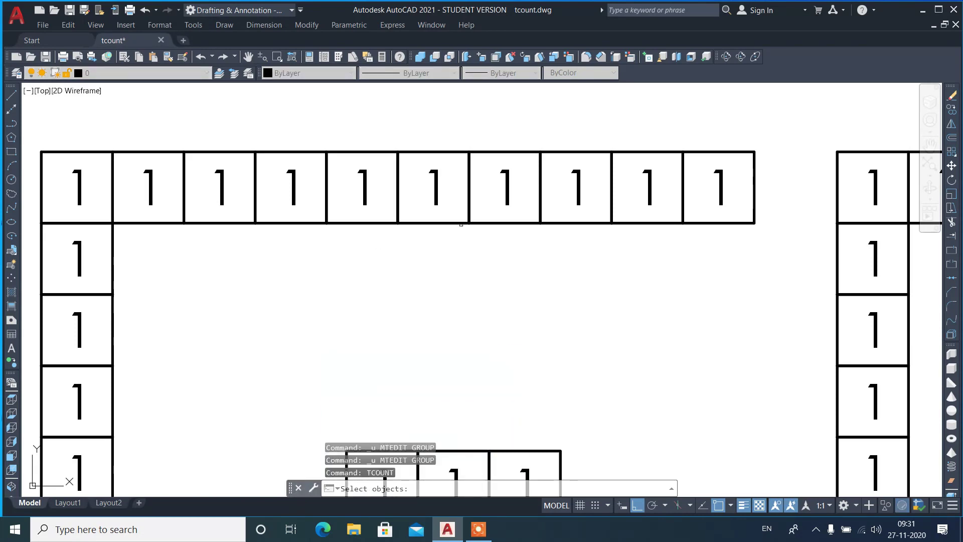
scroll(316, 211, down, 2)
scroll(190, 199, up, 2)
click(117, 162)
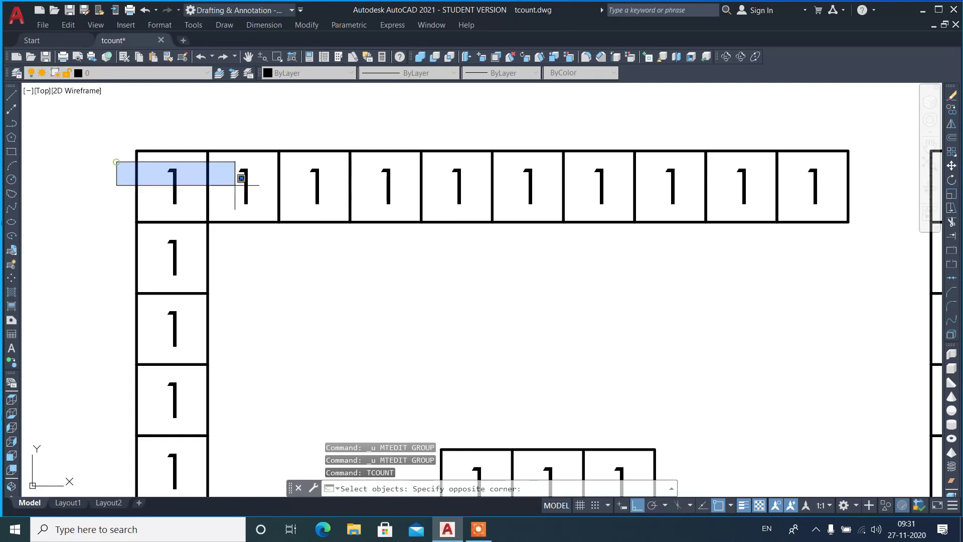
click(877, 211)
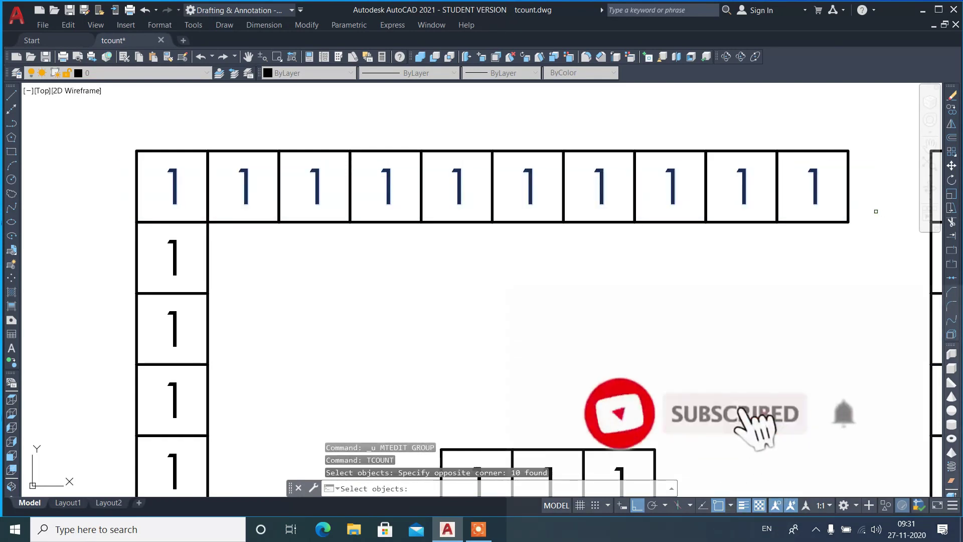
key(Return)
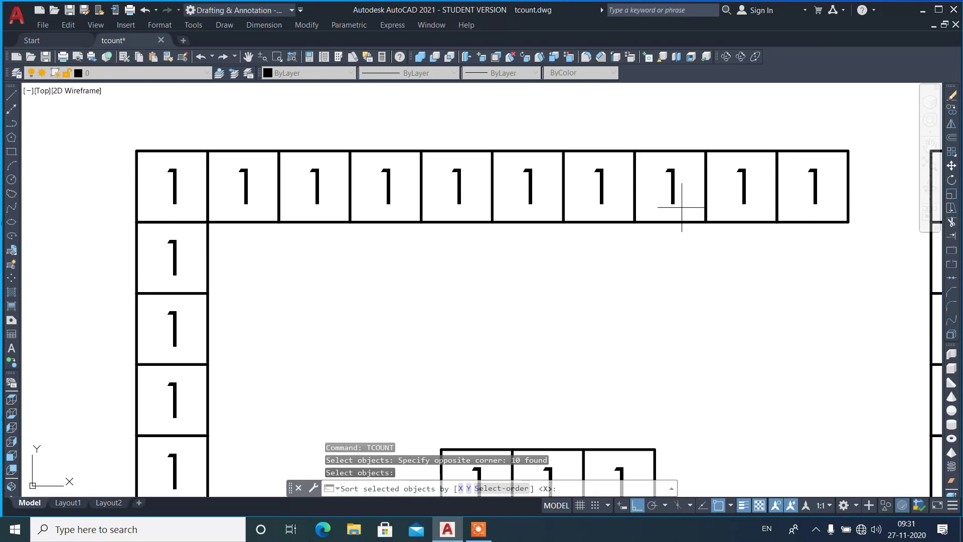
Sort by X, number from 1 in steps of 1, and overwrite the texts
text(x)
key(Return)
text(1,1)
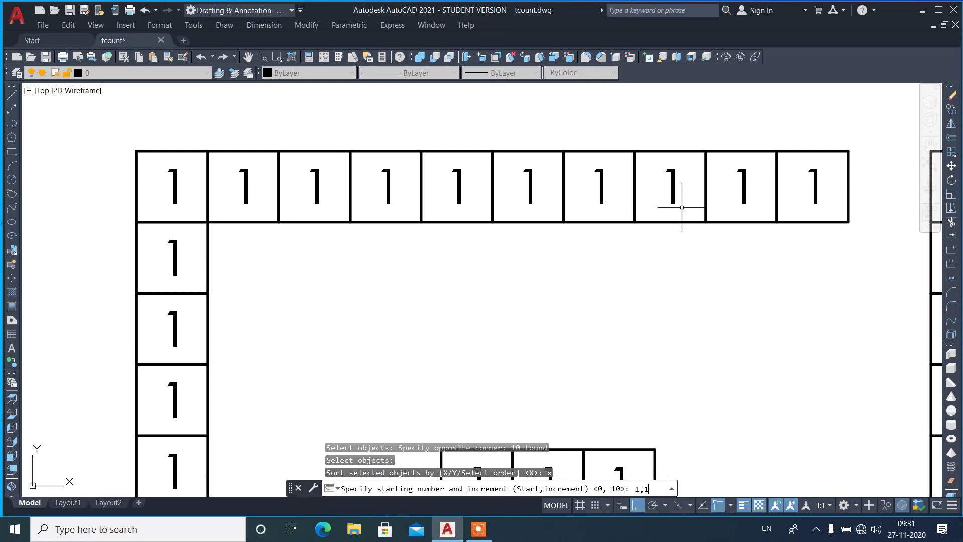
key(Return)
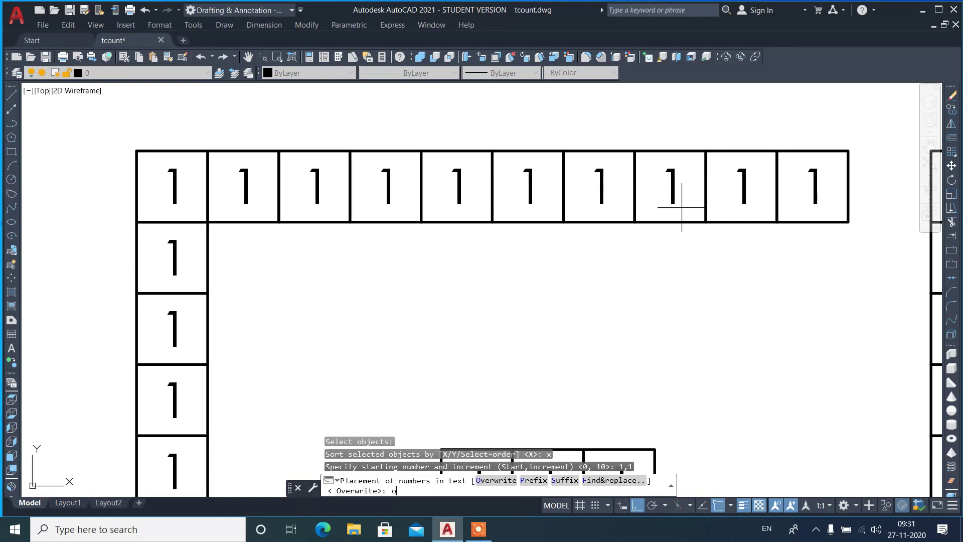
key(Return)
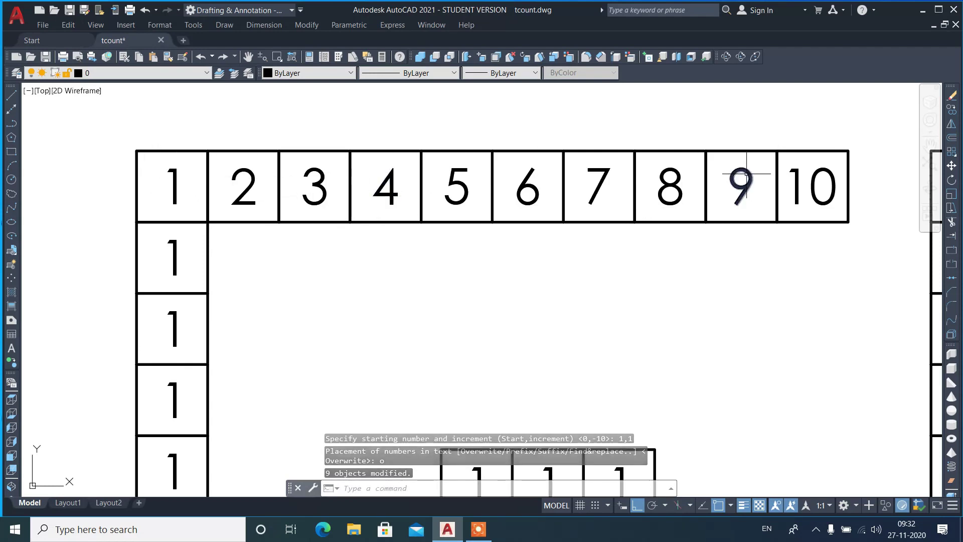
scroll(564, 165, down, 2)
scroll(559, 186, down, 2)
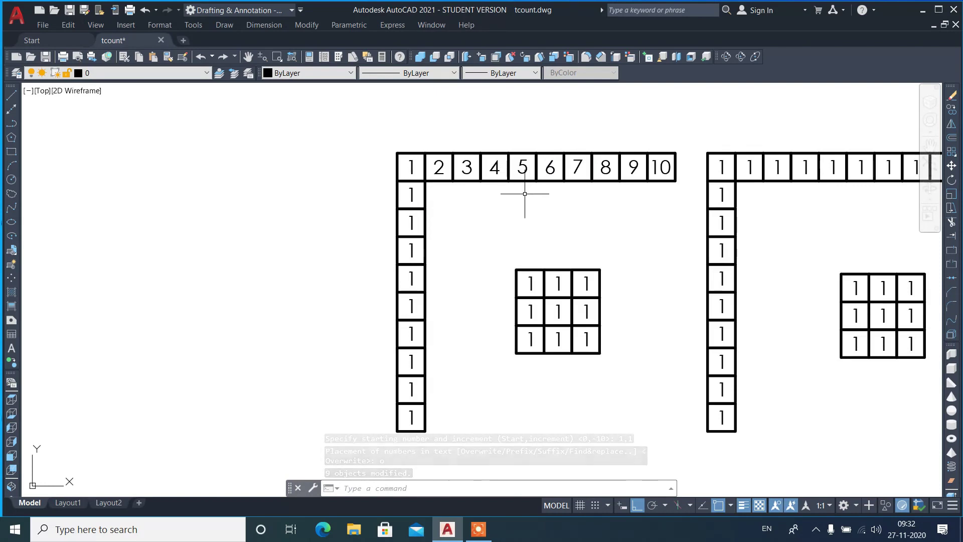
Run TCOUNT via TC and window-select the ten numbers in the left grid's column
text(tc)
key(Return)
scroll(399, 118, down, 2)
click(394, 123)
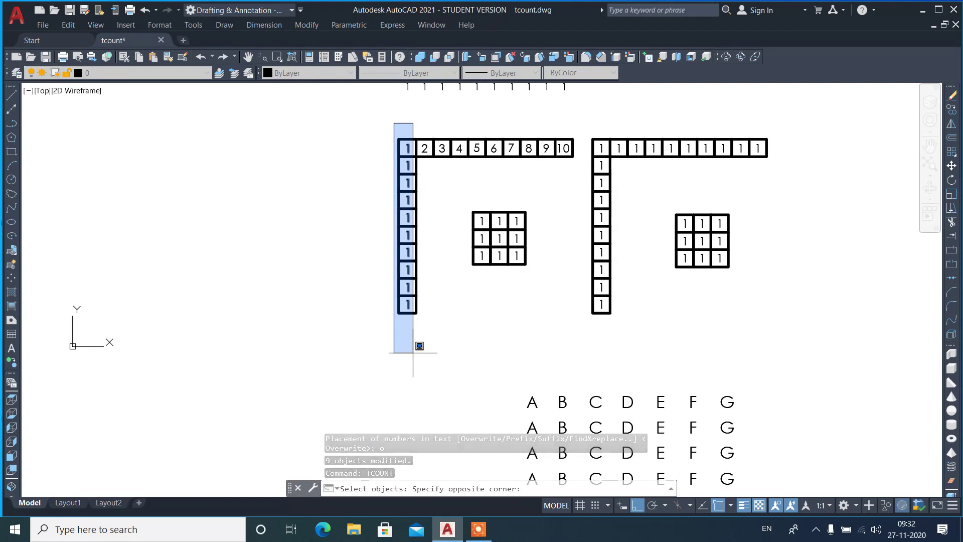
scroll(409, 289, up, 2)
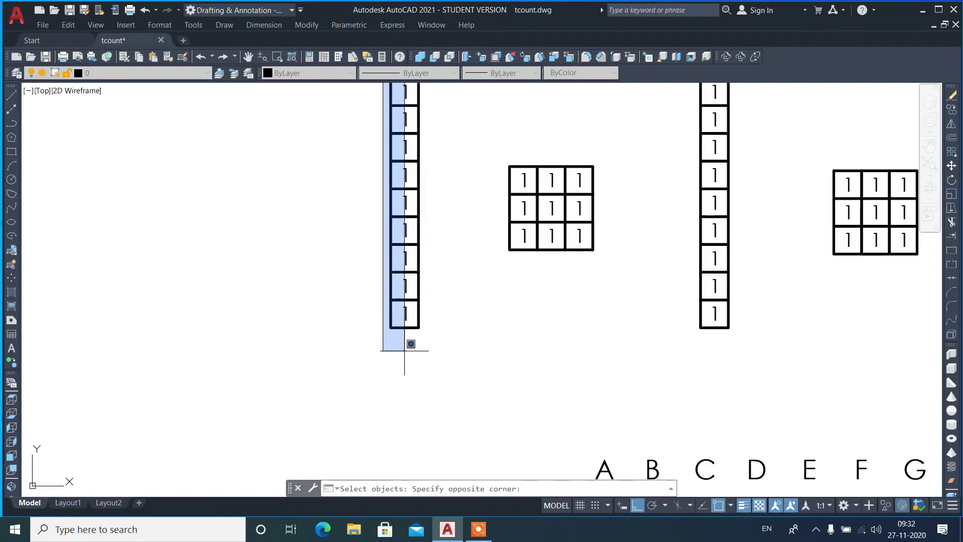
scroll(408, 363, down, 2)
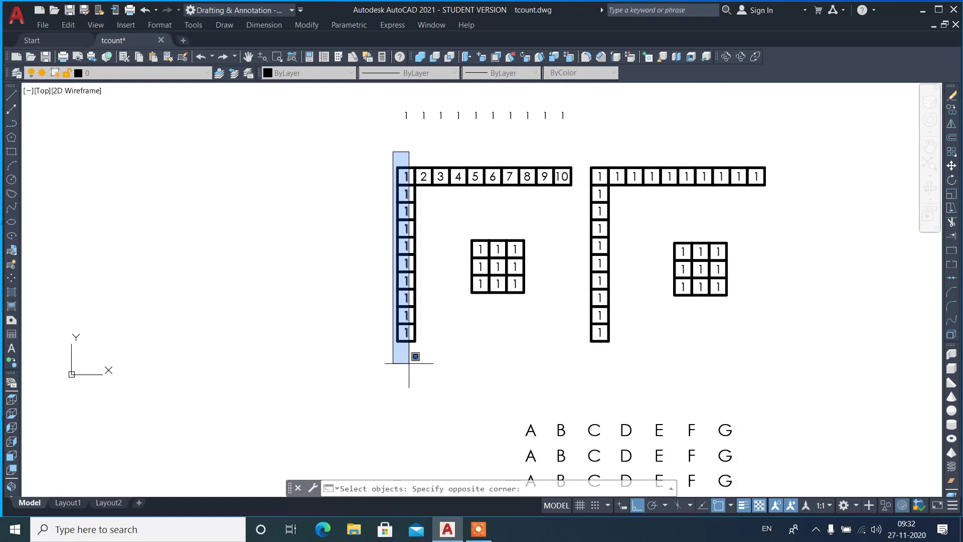
scroll(409, 362, up, 2)
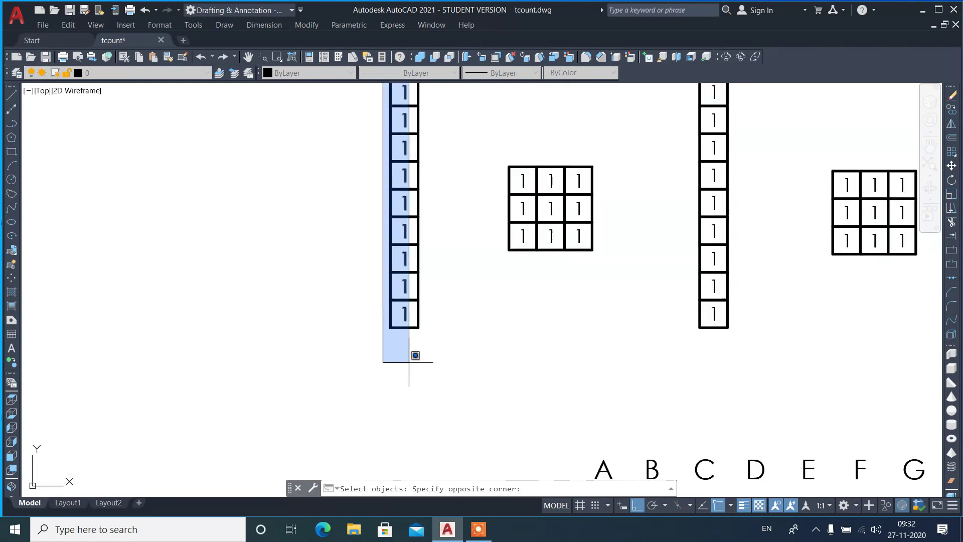
click(409, 361)
scroll(409, 360, down, 2)
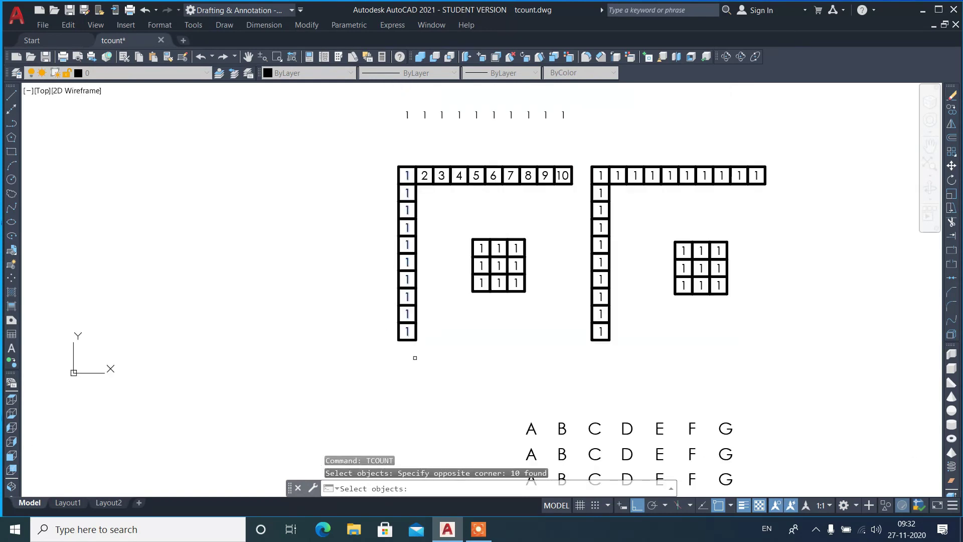
scroll(435, 332, up, 2)
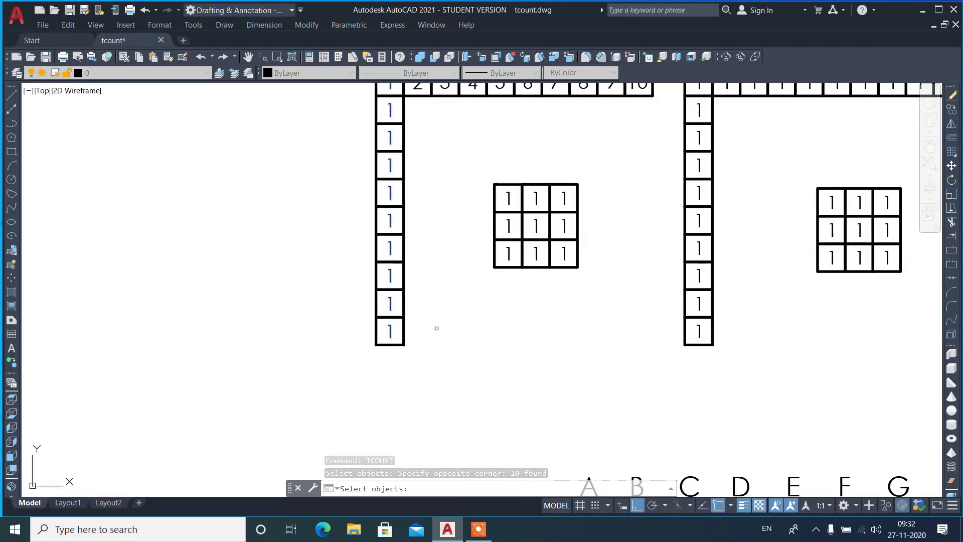
key(Return)
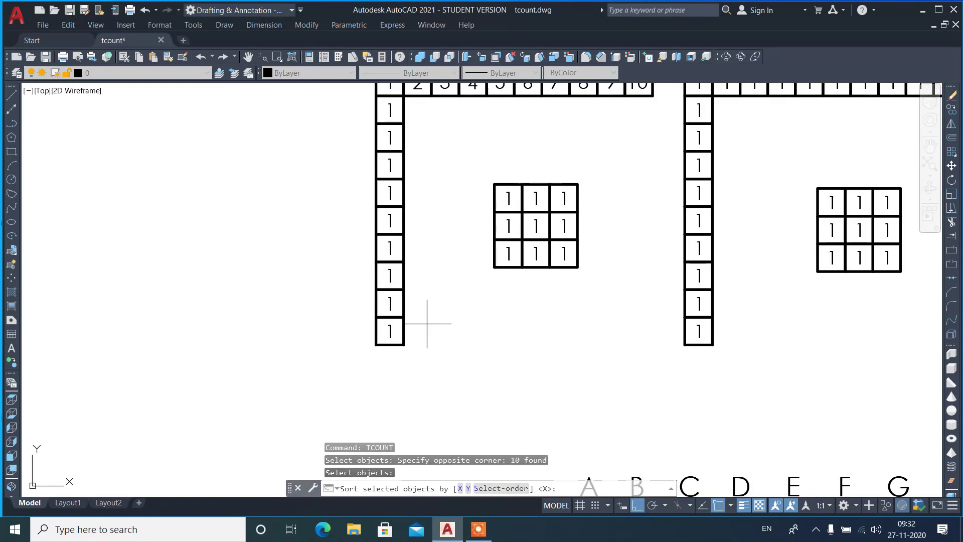
Sort by Y, number from 1 in steps of 1, and overwrite the column texts
text(y)
key(Return)
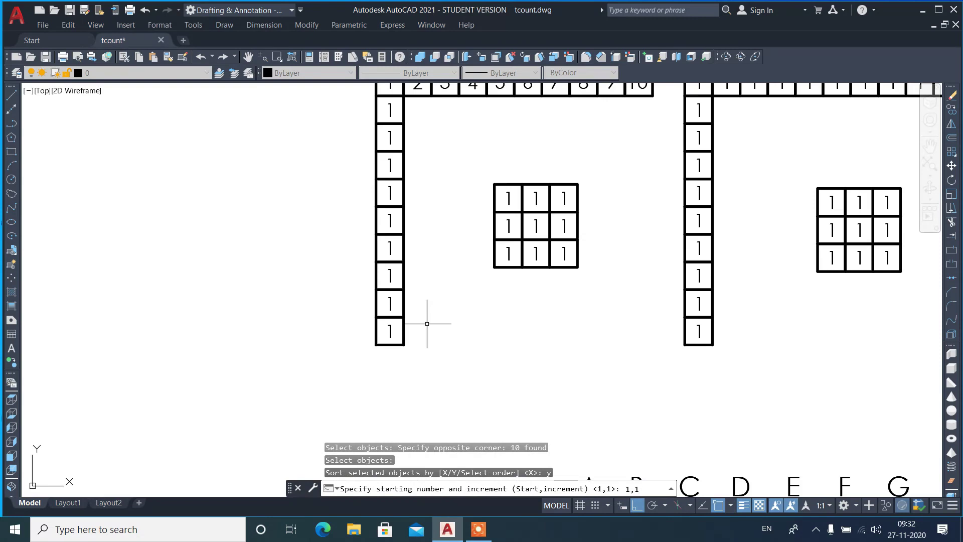
key(Return)
text(o)
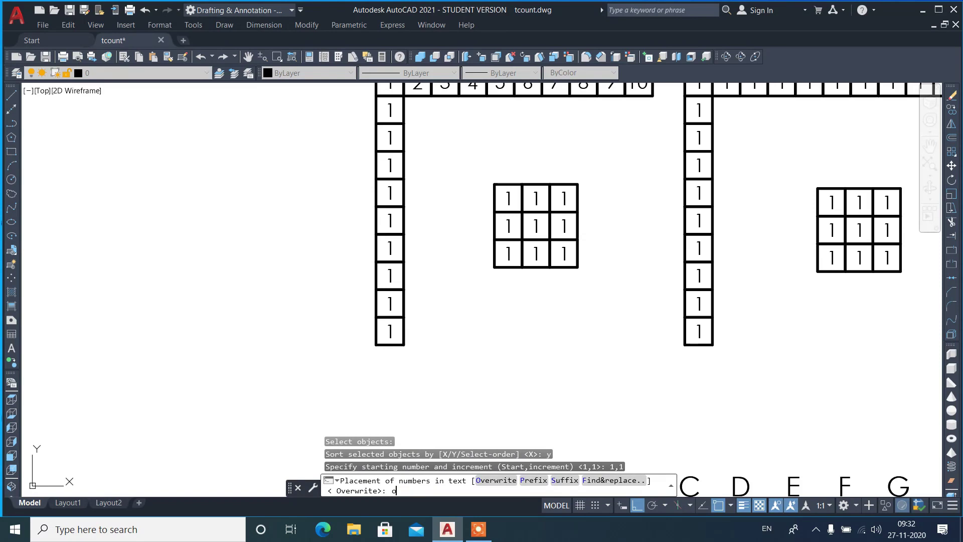
key(Return)
scroll(241, 295, down, 2)
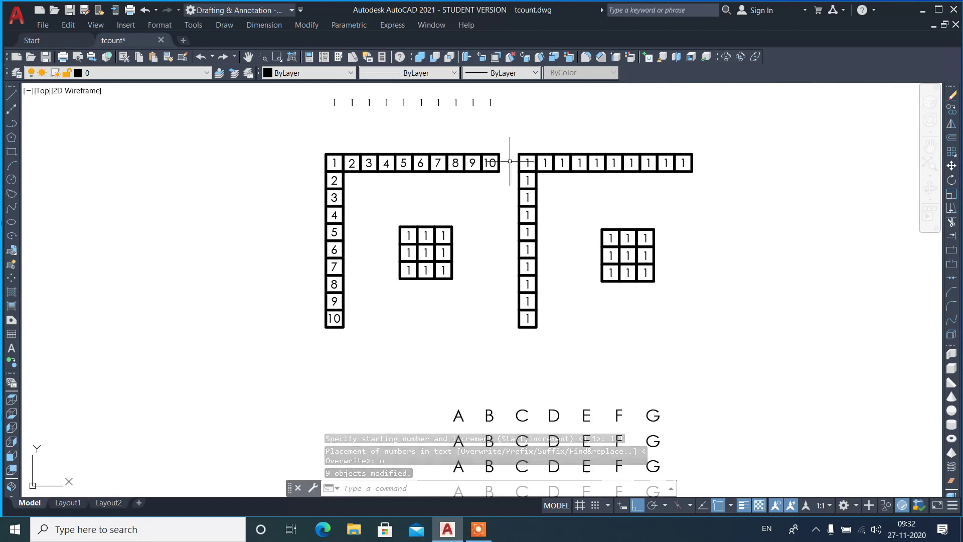
scroll(713, 143, up, 2)
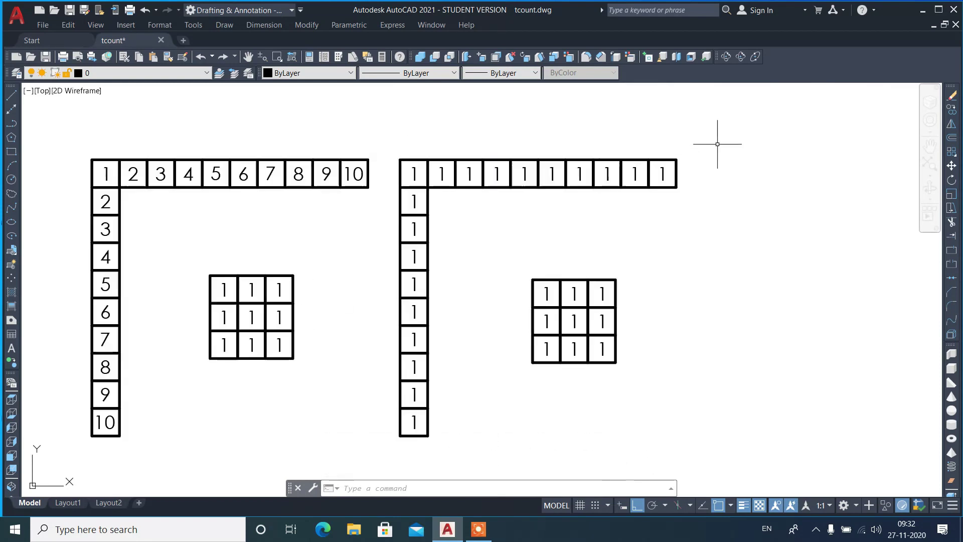
scroll(697, 143, up, 2)
Renumber the right grid's top row with TCOUNT, sorted by X, start 1, increment 2, overwriting
text(tcount)
key(Return)
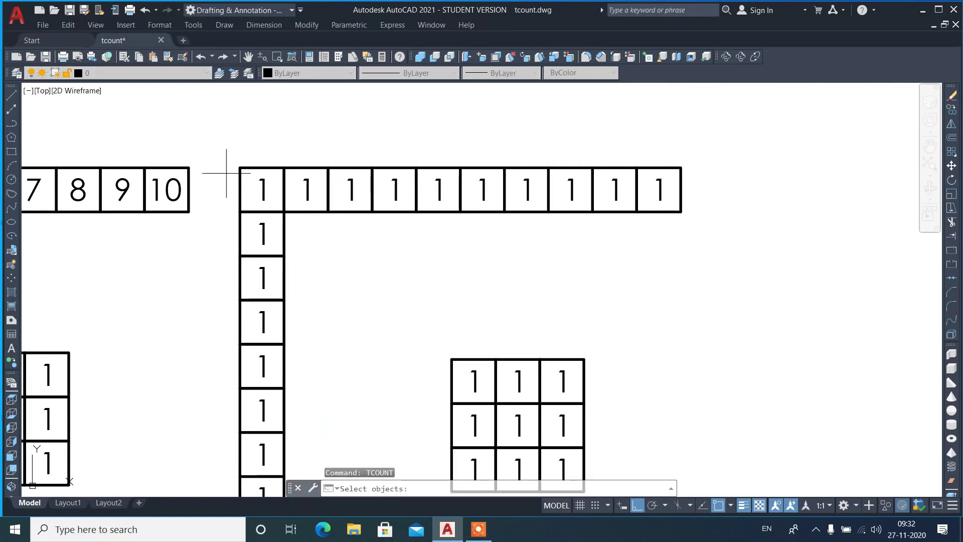
click(225, 171)
click(740, 206)
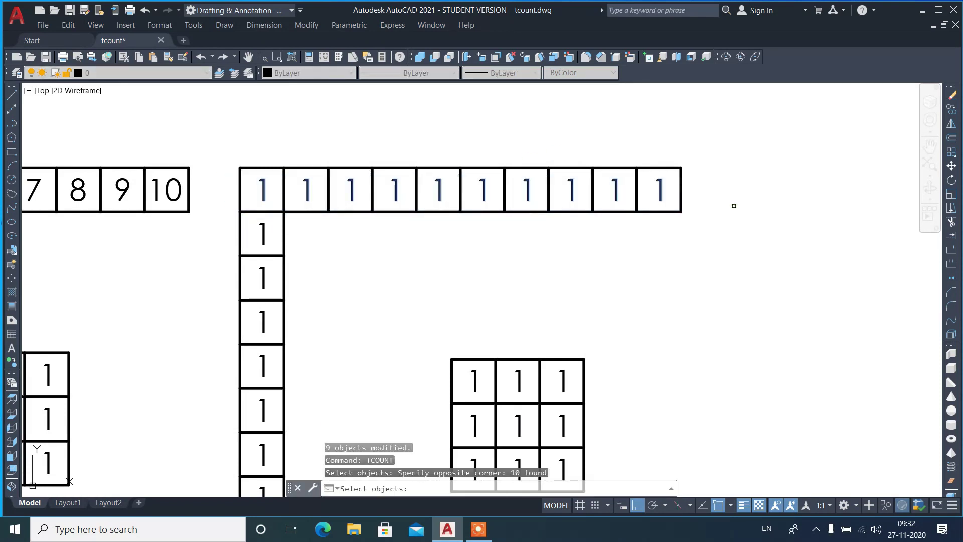
key(Return)
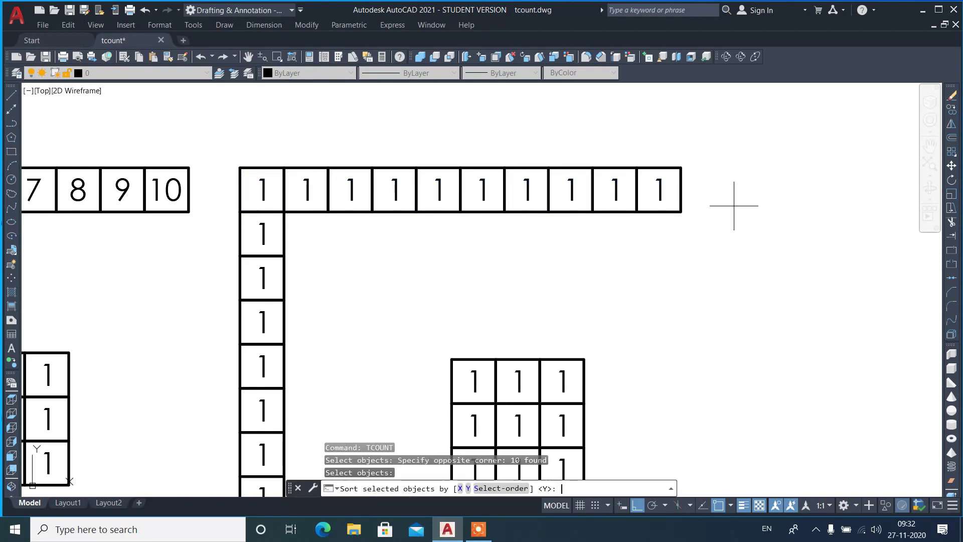
text(x)
key(Return)
text(1,2)
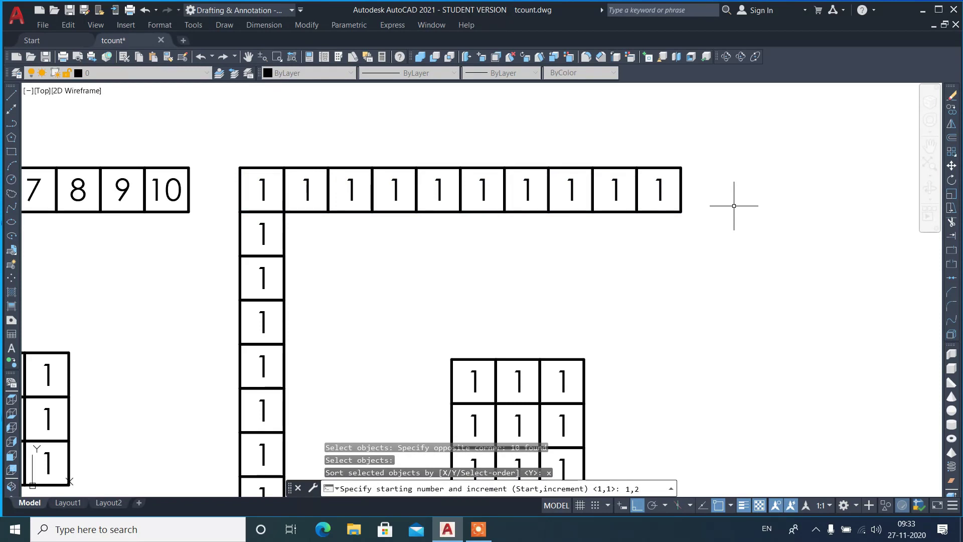
key(Return)
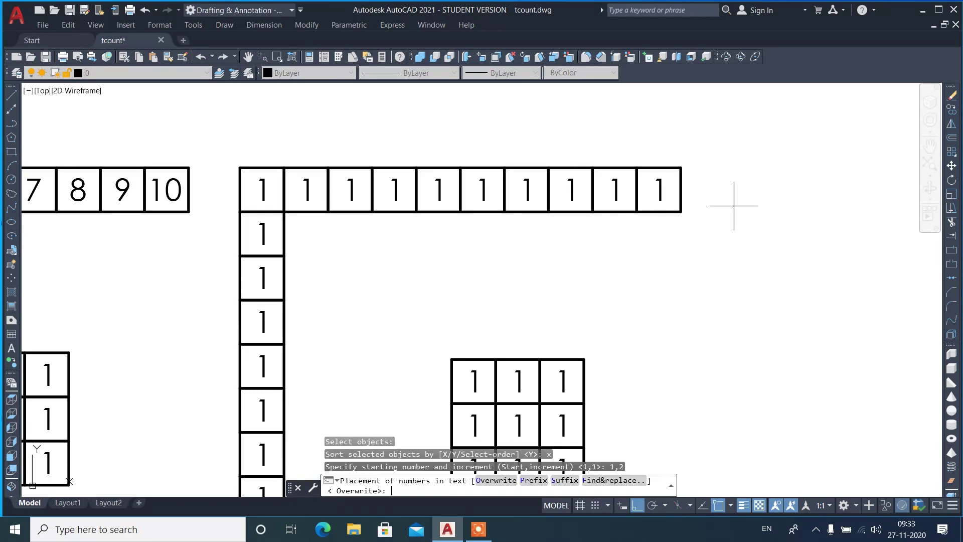
text(o)
key(Return)
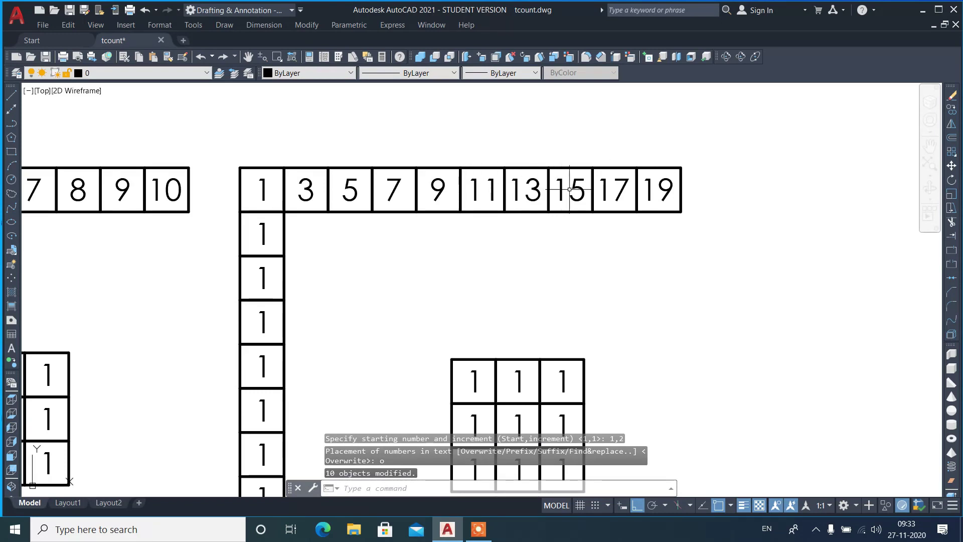
scroll(529, 109, down, 4)
Run TCOUNT and window-select the ten numbers in the right grid's column
text(t)
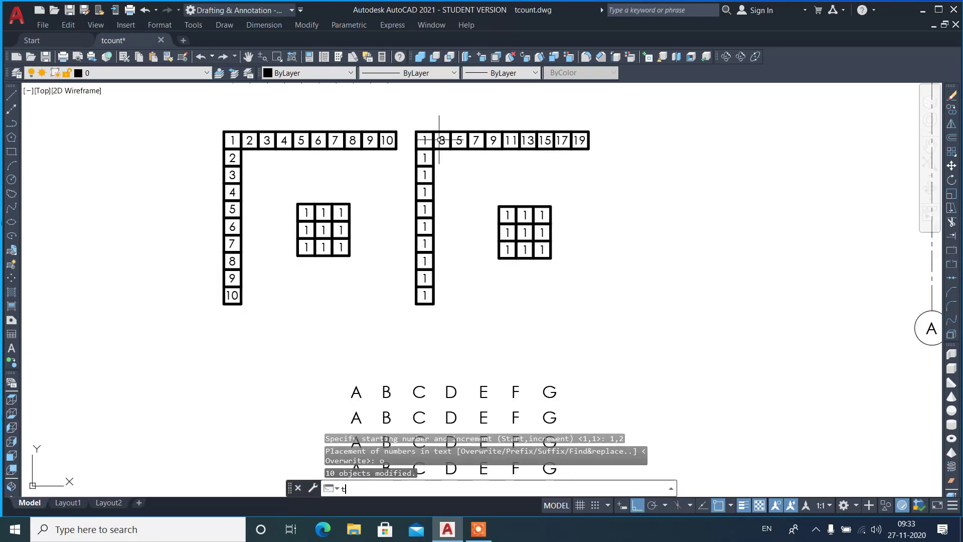
text(count)
key(Return)
click(409, 120)
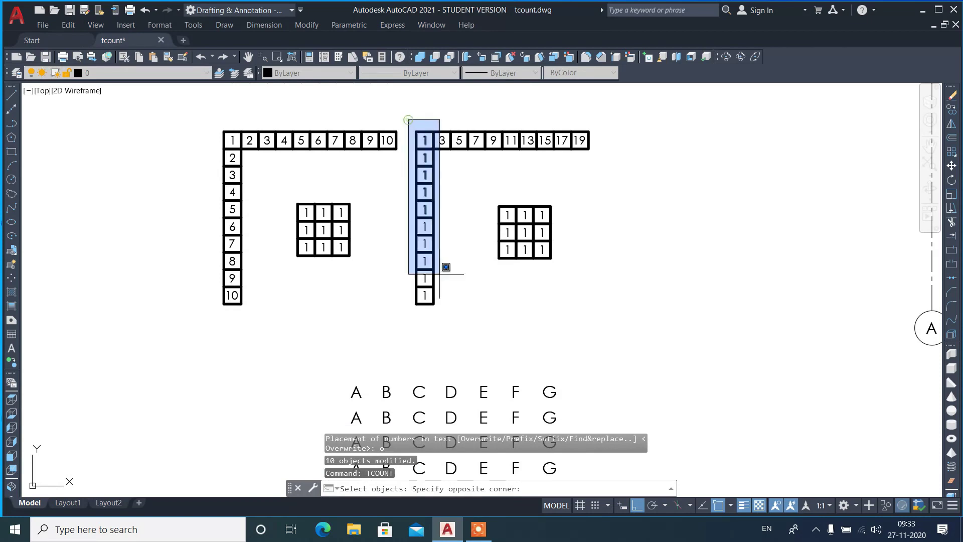
click(433, 338)
key(Return)
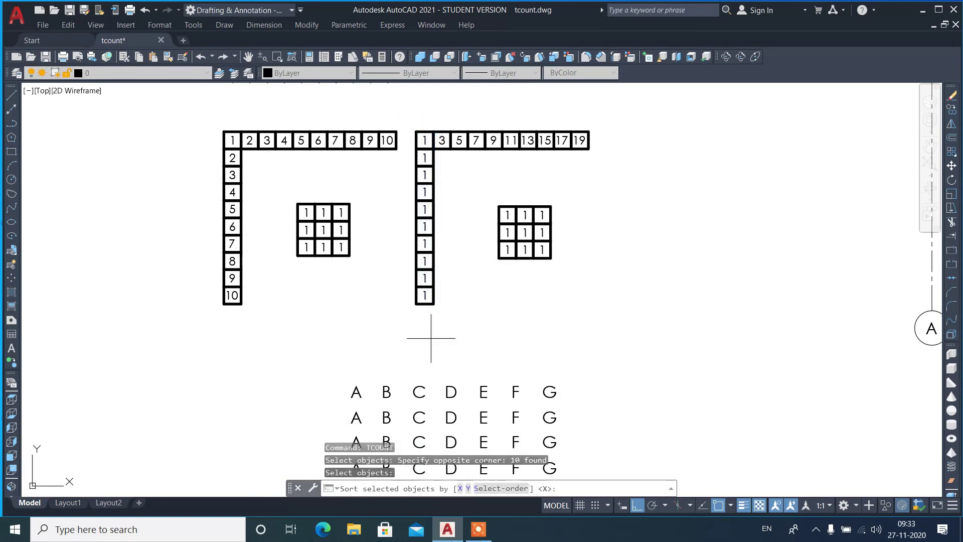
Sort them by Y and number them from 1 in steps of 5, down to 46
text(y)
key(Return)
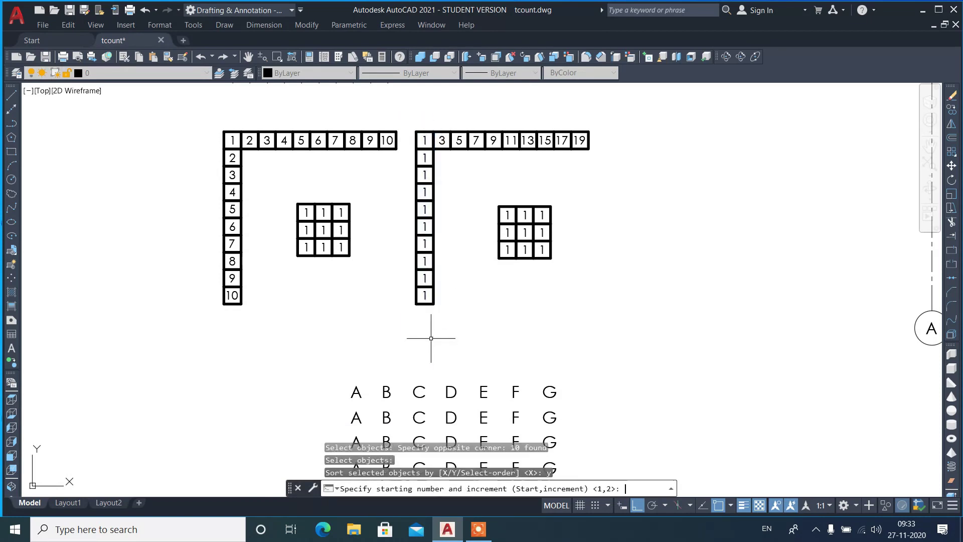
text(1,5)
key(Return)
key(Return)
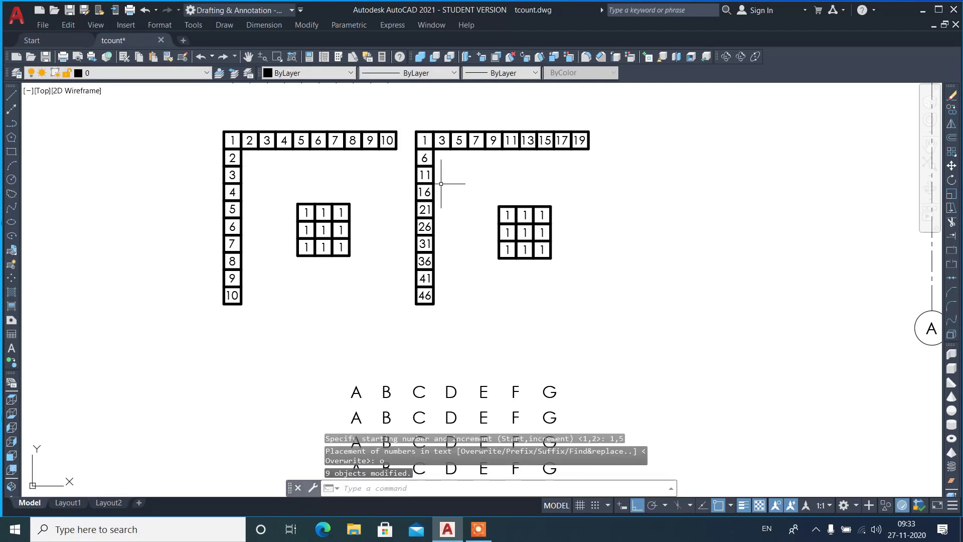
scroll(435, 146, up, 2)
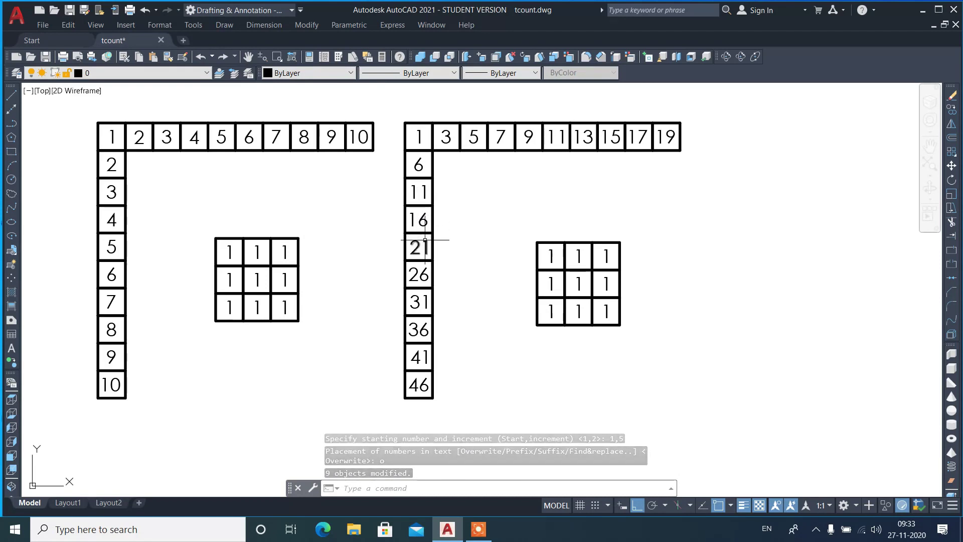
scroll(429, 120, up, 2)
scroll(430, 123, up, 2)
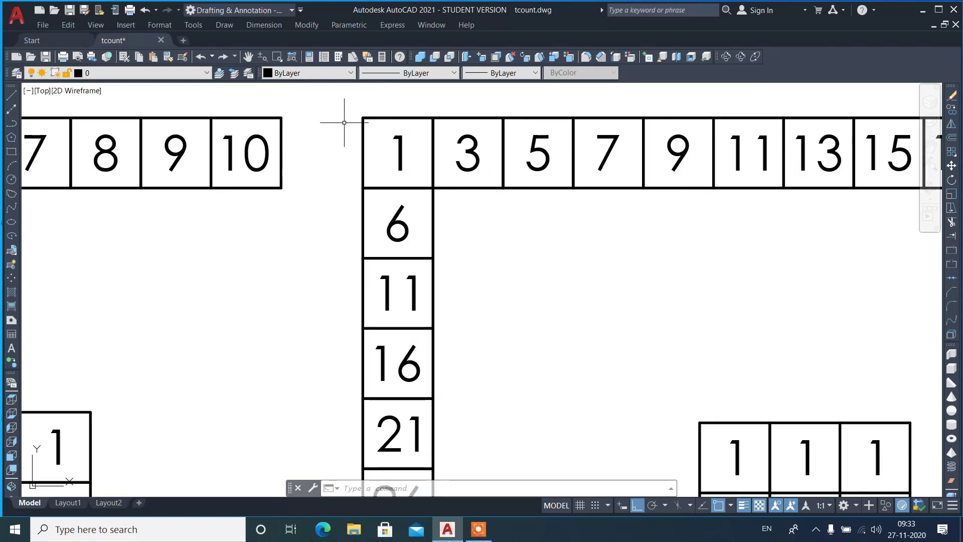
scroll(333, 122, down, 2)
scroll(470, 129, down, 2)
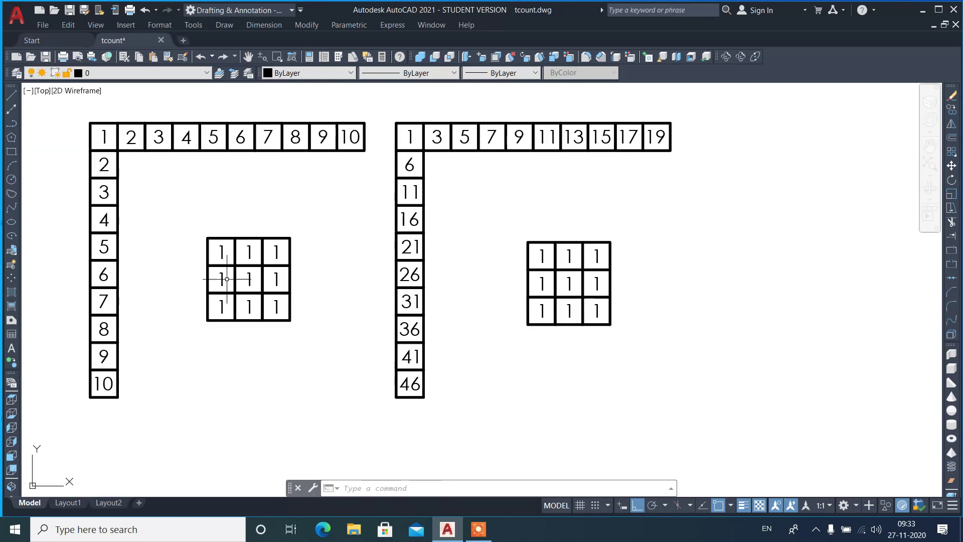
Clear stray command-line entries and start TCOUNT
scroll(212, 274, up, 2)
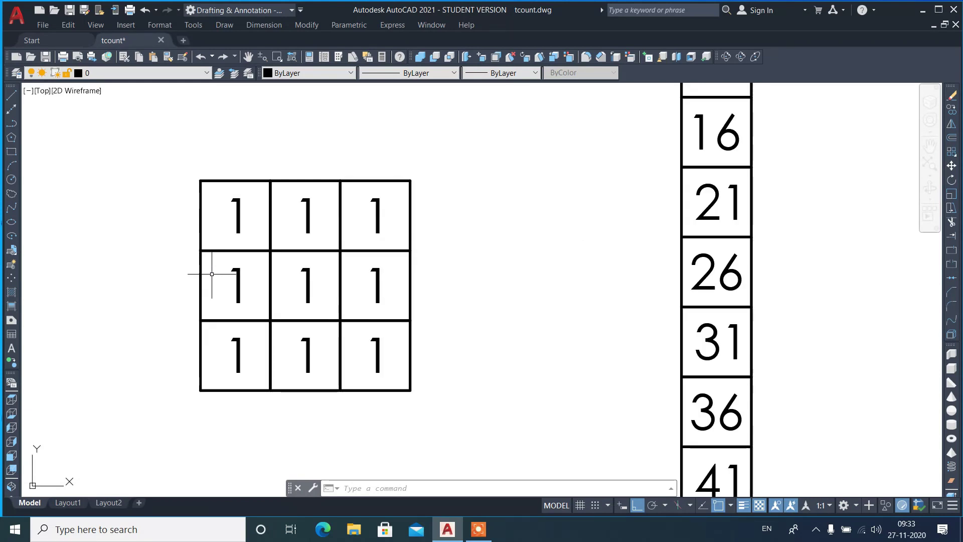
text(tco)
key(Return)
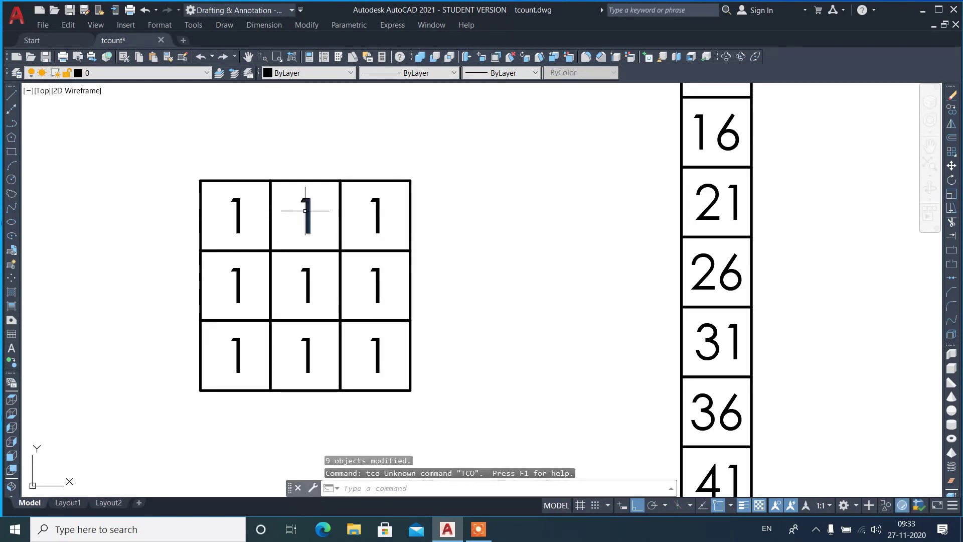
text(y)
key(Return)
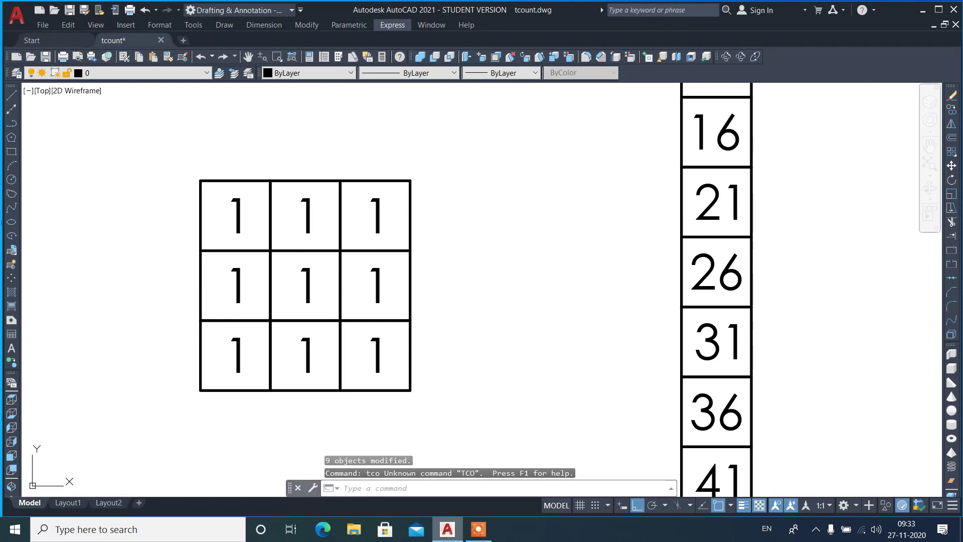
text(y)
key(BackSpace)
text(TCo)
key(Return)
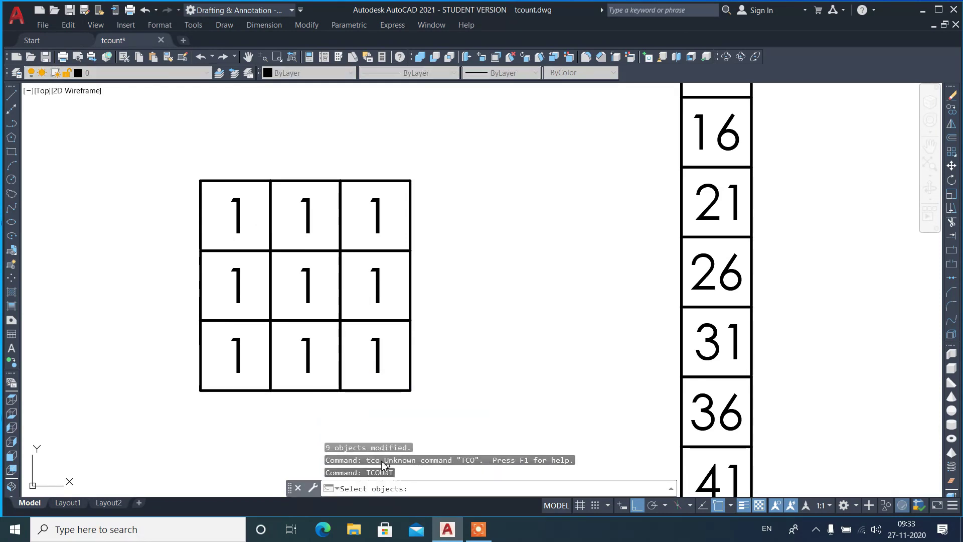
Pick the left 3x3 grid's nine 1s row by row, starting top-left
click(255, 221)
click(320, 224)
click(296, 209)
click(400, 249)
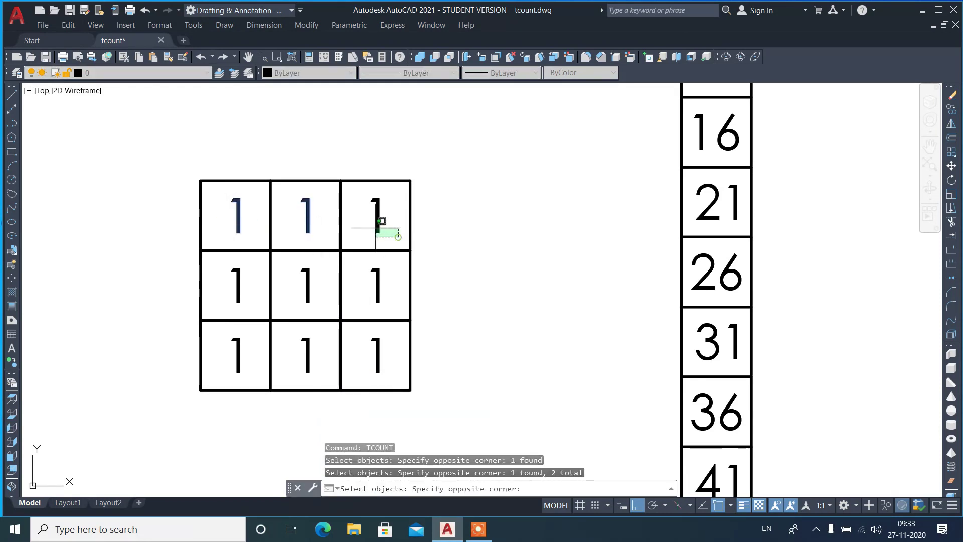
click(343, 199)
click(247, 305)
click(233, 290)
click(317, 306)
click(298, 292)
click(389, 306)
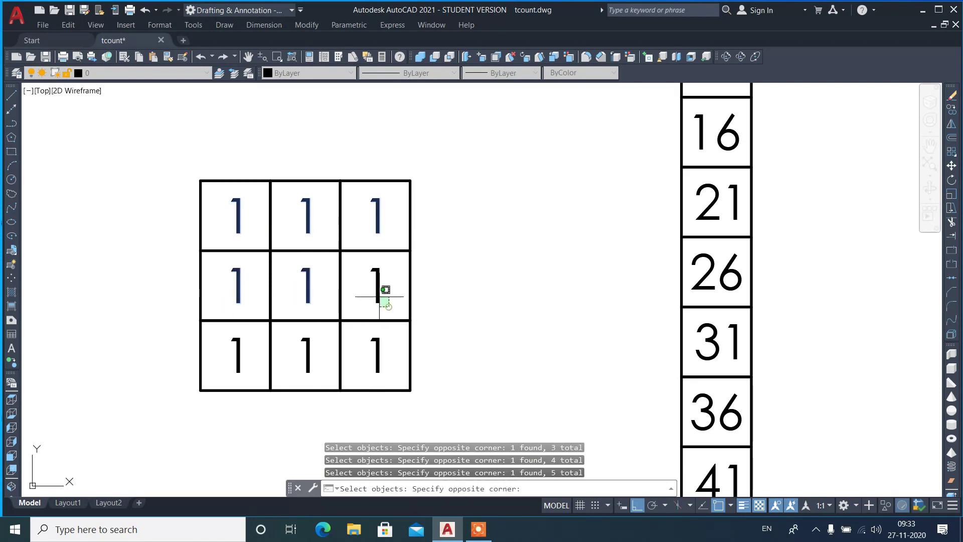
click(242, 363)
click(327, 385)
click(286, 339)
click(391, 380)
click(371, 357)
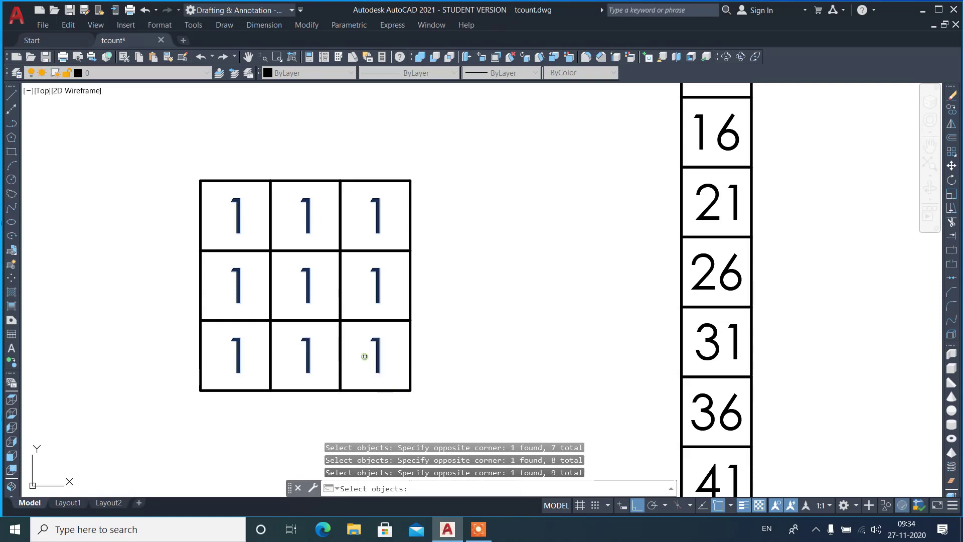
key(Return)
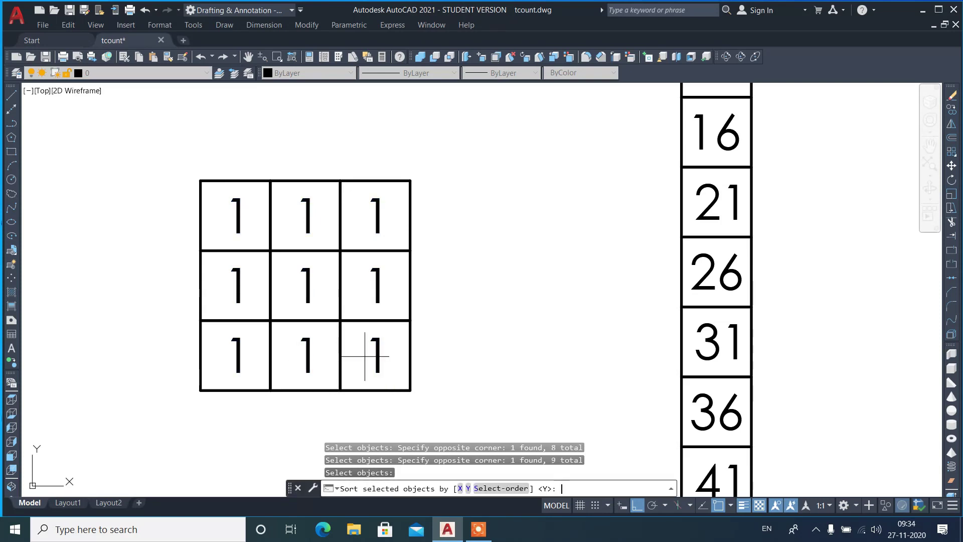
Use select order with start 1, increment 1, overwriting the cells with 1 to 9
text(s)
key(Return)
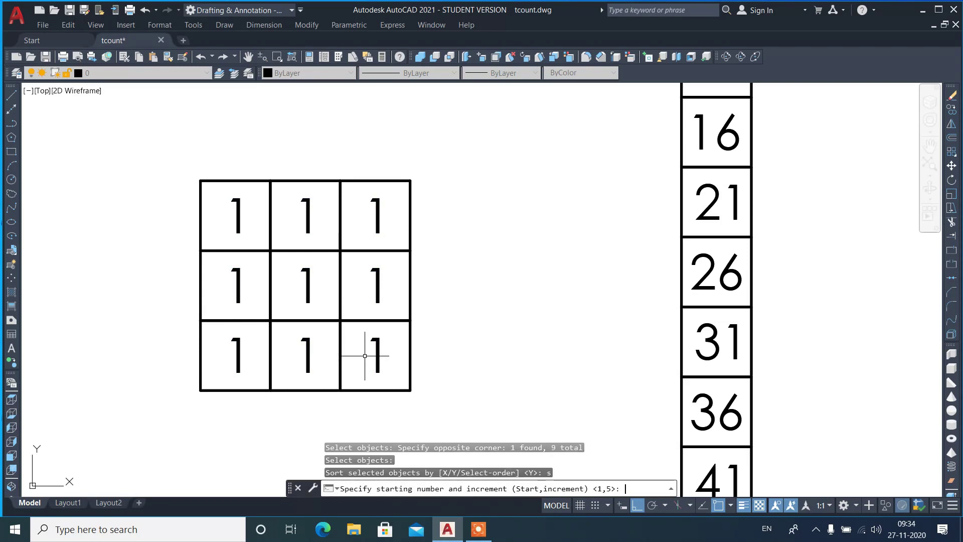
text(1,1)
key(Return)
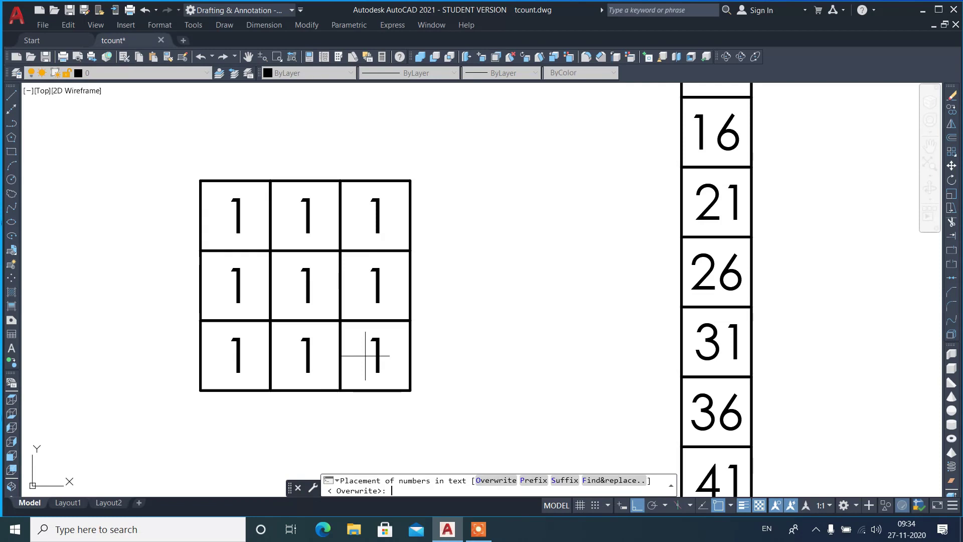
text(o)
key(Return)
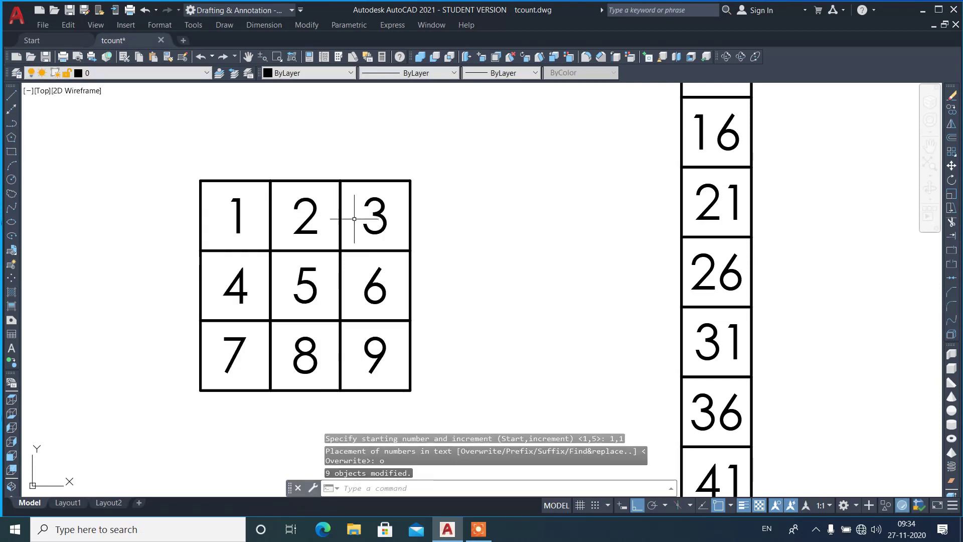
scroll(188, 279, down, 2)
Start TCOUNT with the TC alias for the right 3x3 grid
scroll(383, 254, down, 3)
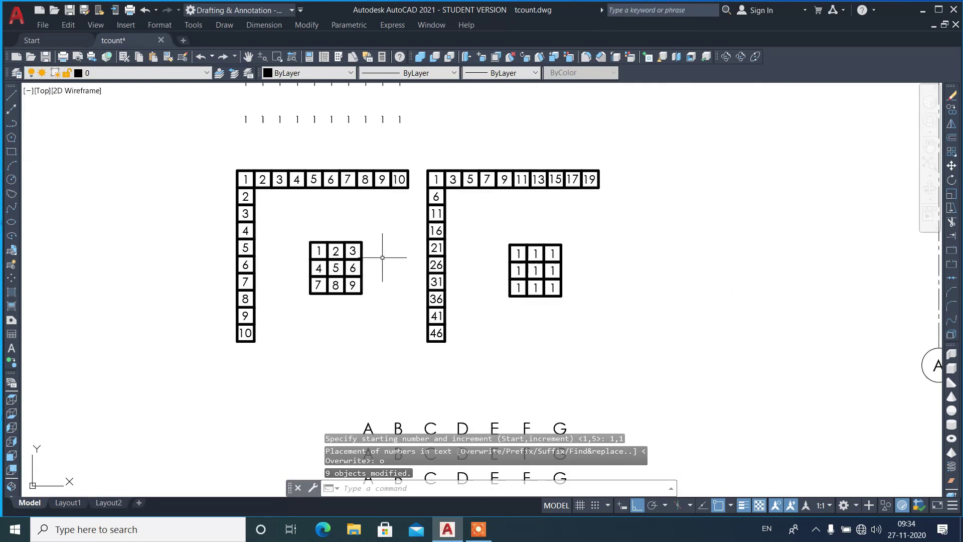
scroll(538, 254, up, 4)
scroll(538, 253, up, 2)
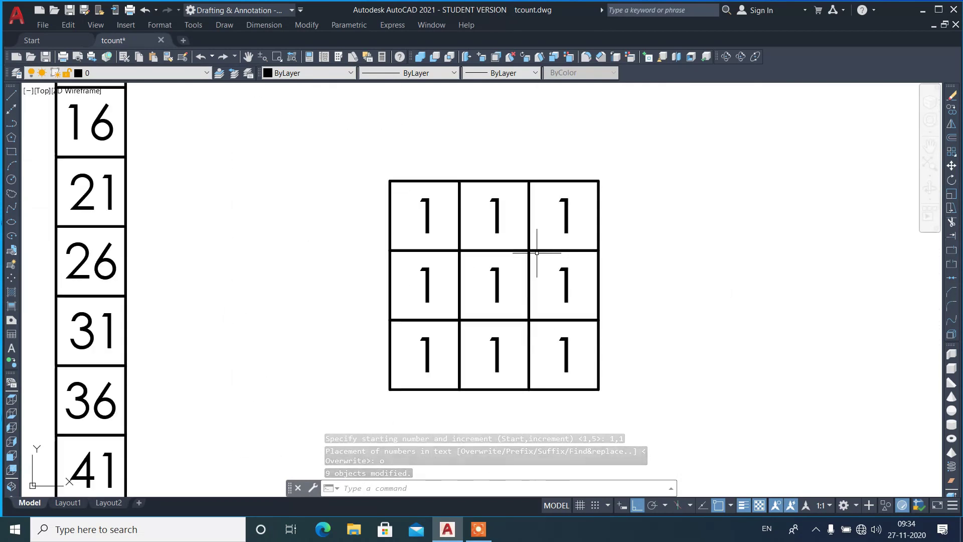
text(tc)
key(Return)
Pick the right grid's nine 1s in spiral order, from the centre out to the bottom-right
click(521, 271)
click(582, 271)
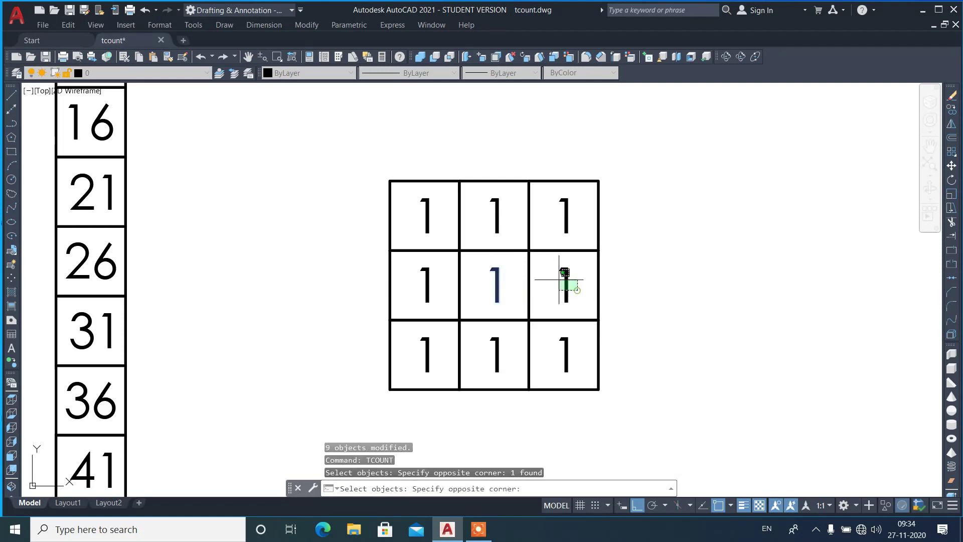
click(561, 284)
click(577, 232)
click(517, 231)
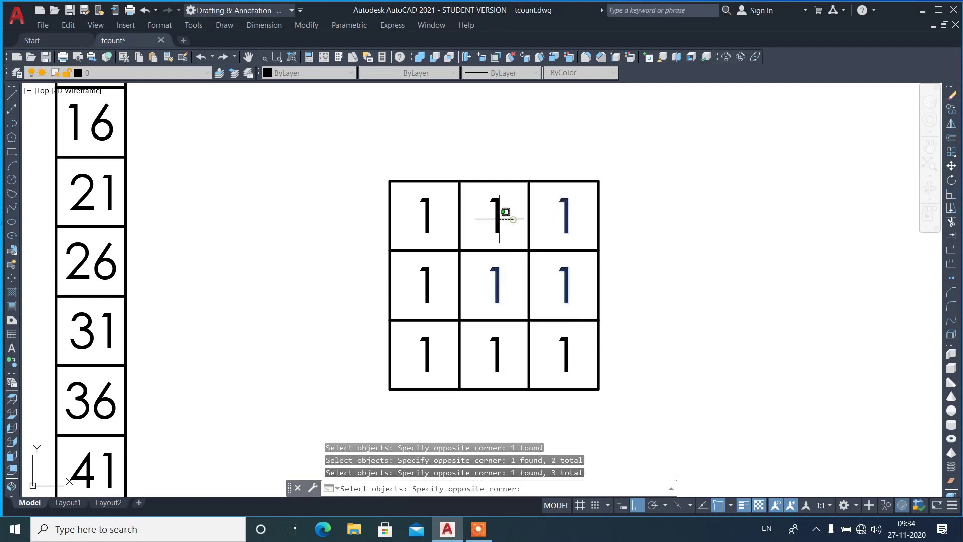
click(497, 216)
click(438, 220)
click(435, 286)
click(417, 279)
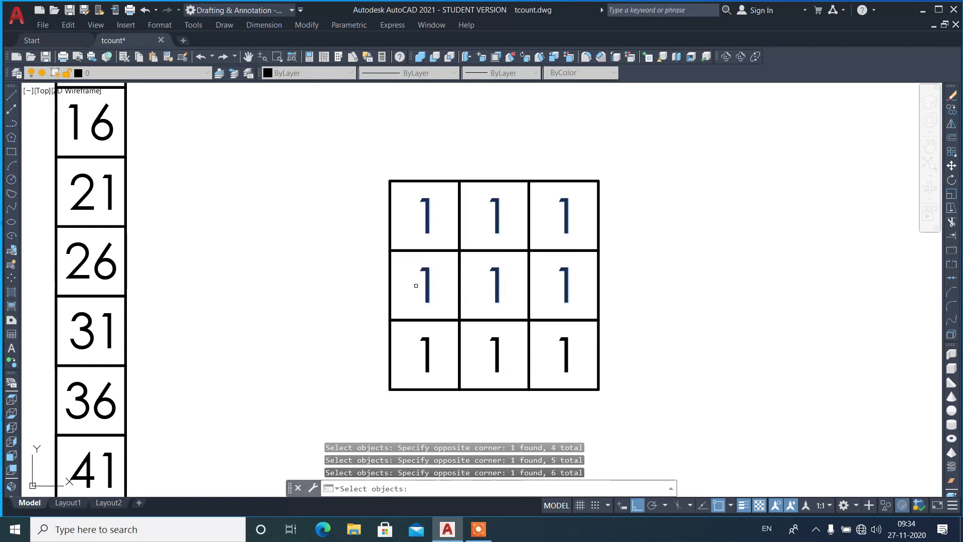
click(438, 365)
click(416, 354)
click(526, 337)
click(468, 385)
click(596, 386)
click(531, 333)
key(Return)
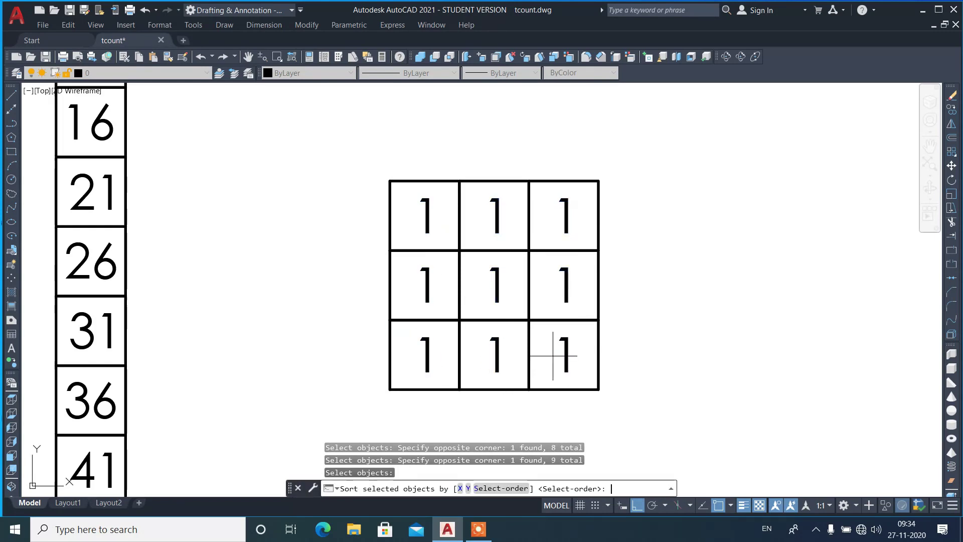
Choose select order, start at 1 with increment 1, and overwrite
text(s)
key(Return)
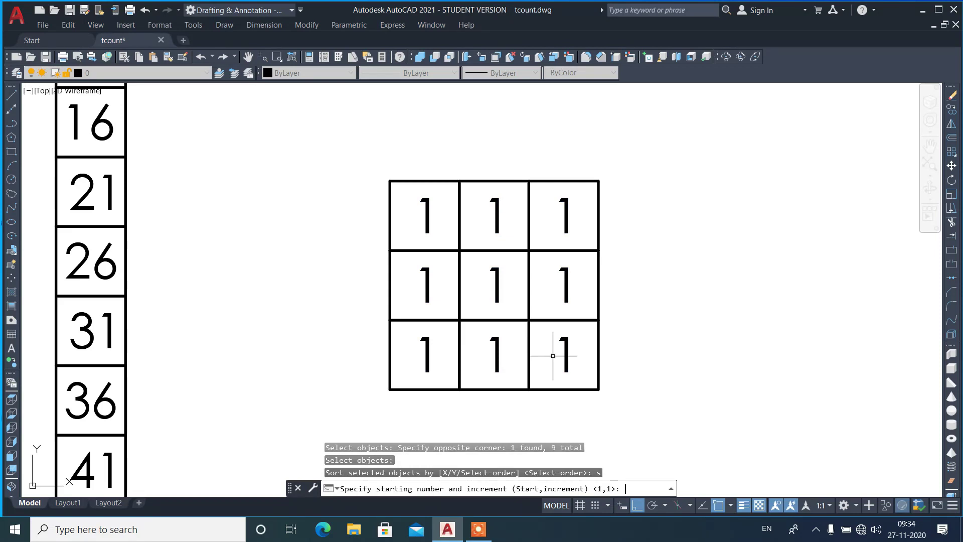
text(1)
key(Return)
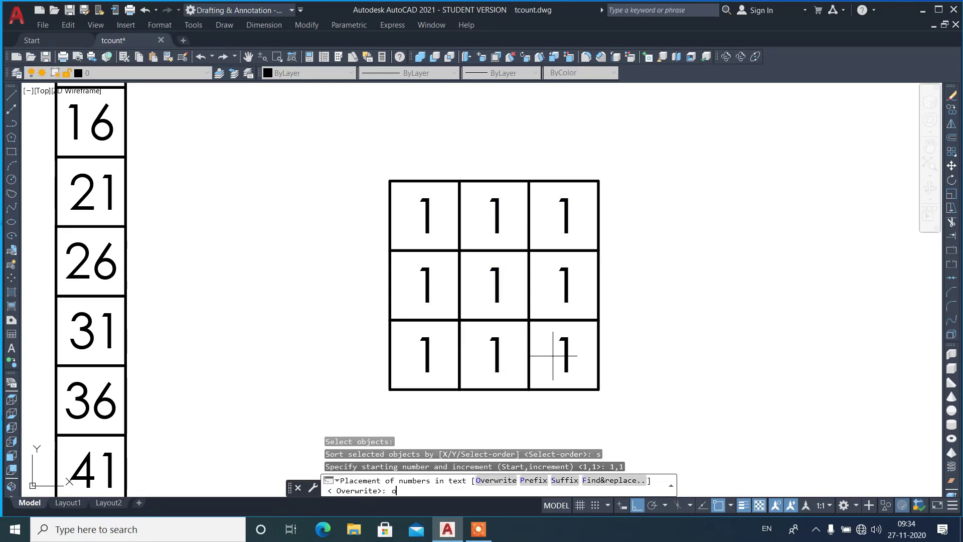
key(Return)
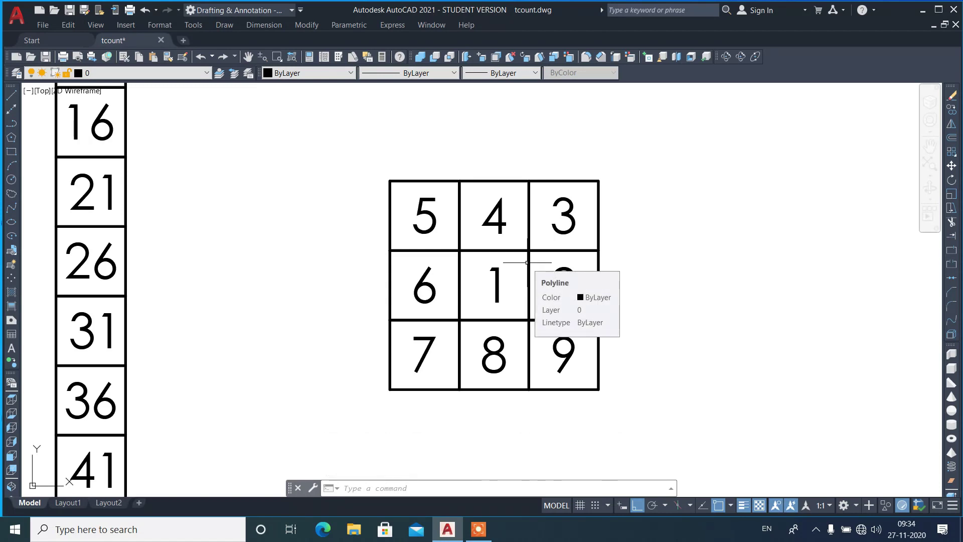
Run TCOUNT on the top-row bubbles sorted by X, numbering 1,1 as a prefix
scroll(526, 263, down, 4)
scroll(565, 279, down, 4)
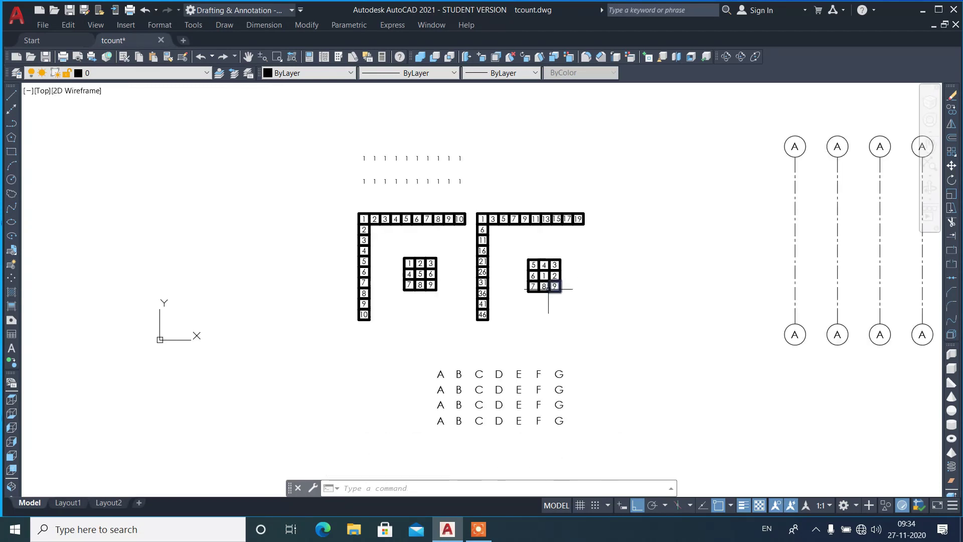
scroll(185, 260, down, 2)
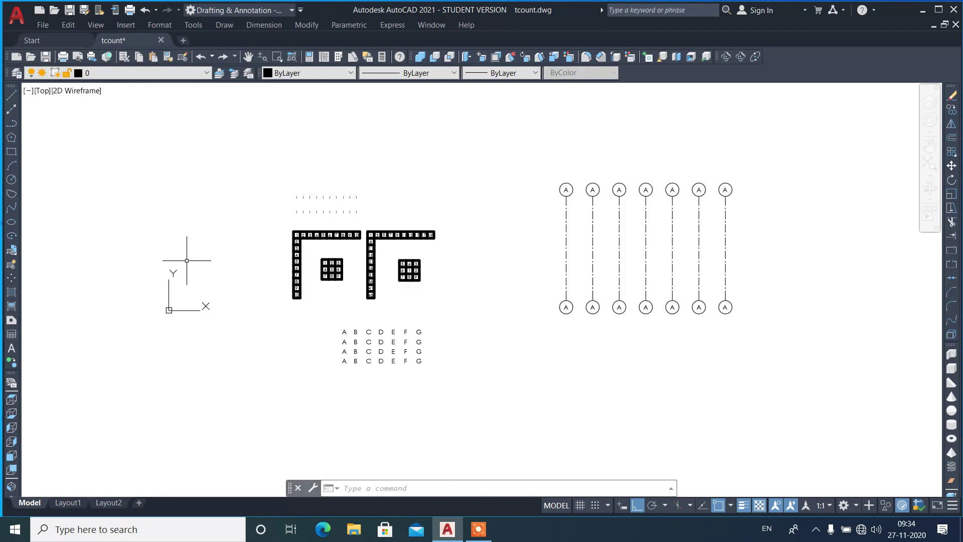
scroll(698, 235, up, 4)
scroll(505, 222, up, 2)
scroll(440, 226, down, 2)
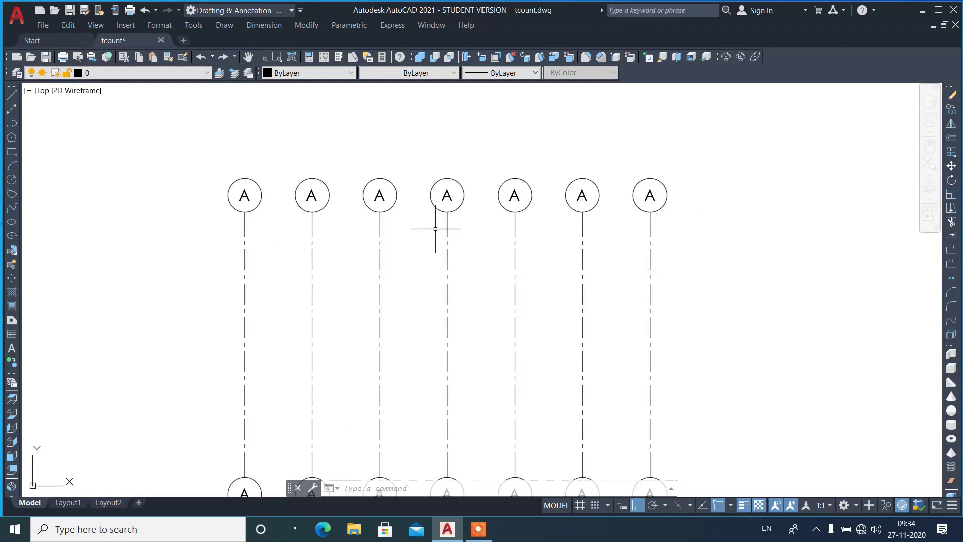
text(T)
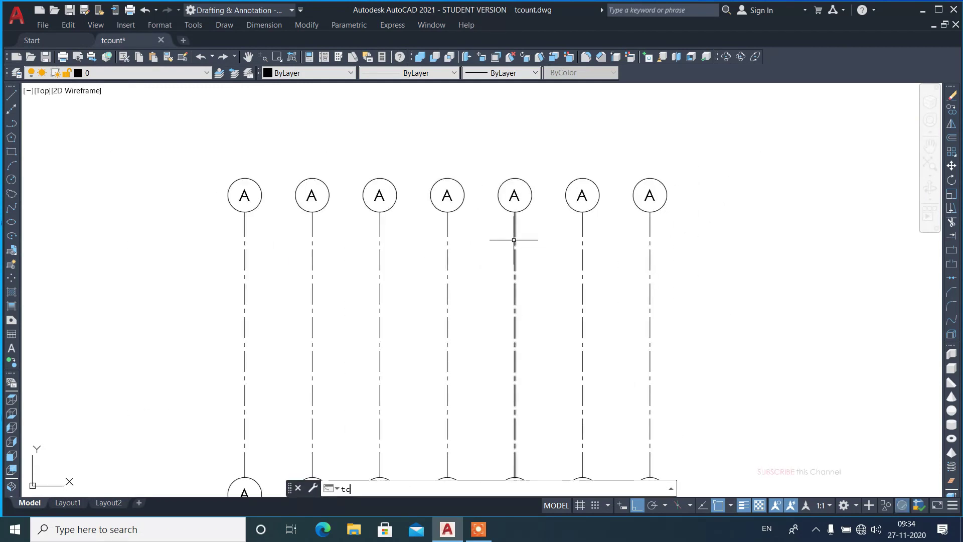
text(CO)
key(Return)
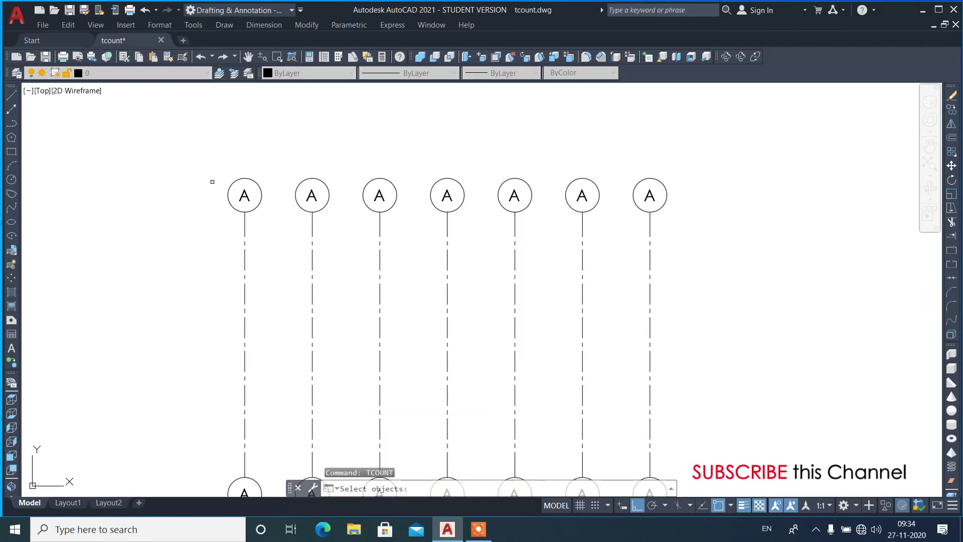
click(212, 181)
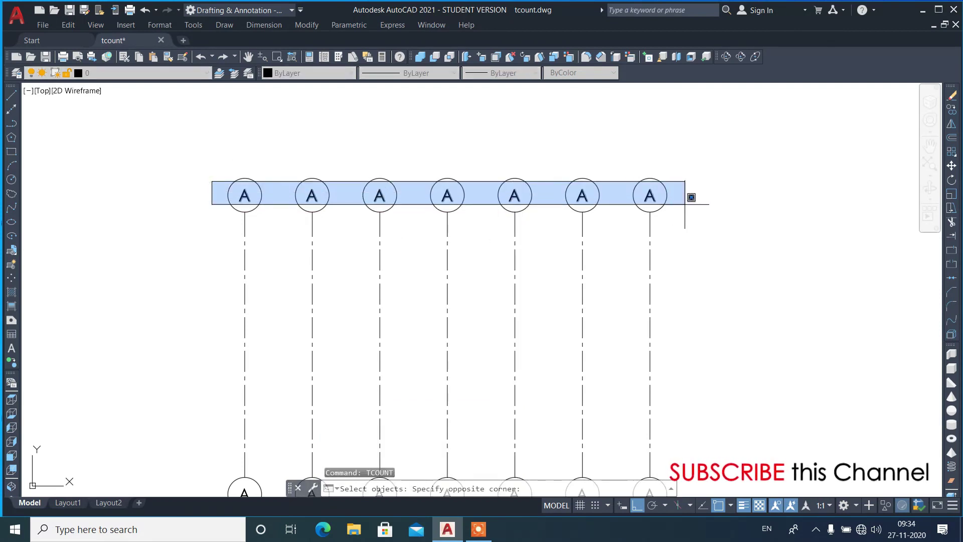
click(685, 204)
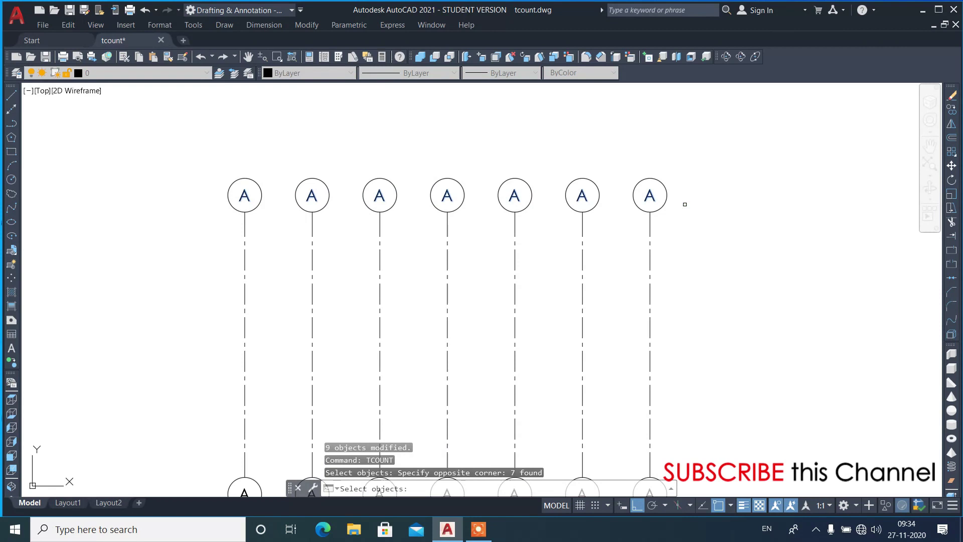
key(Return)
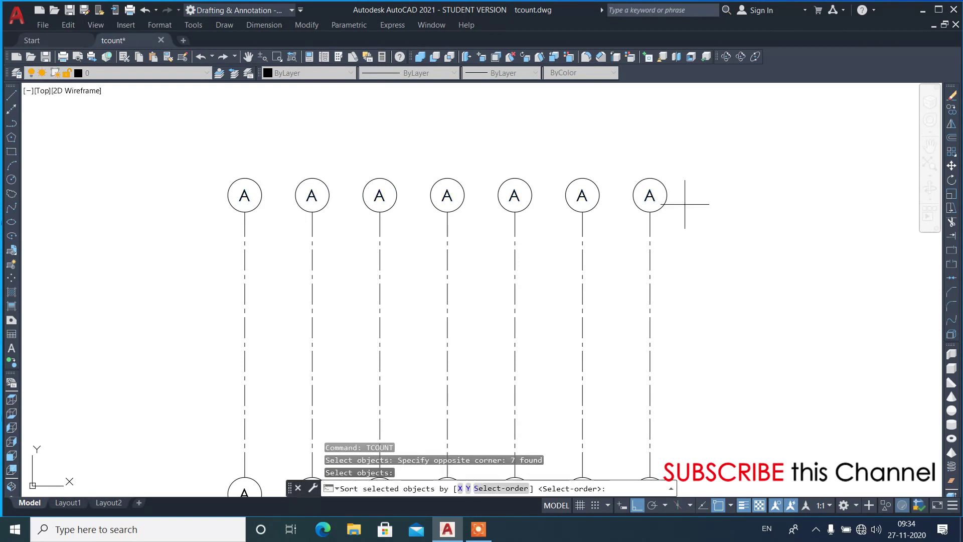
text(x)
key(Return)
text(1,1)
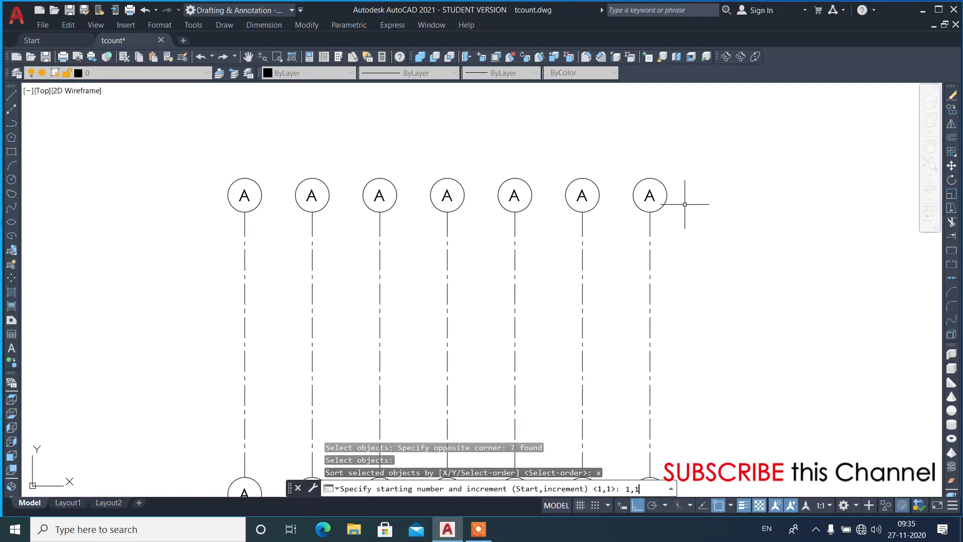
key(Return)
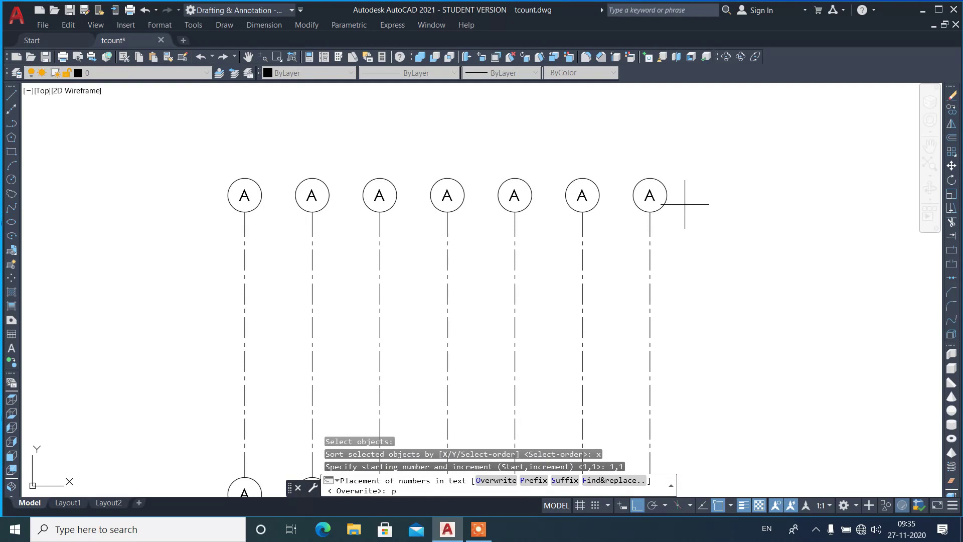
key(Return)
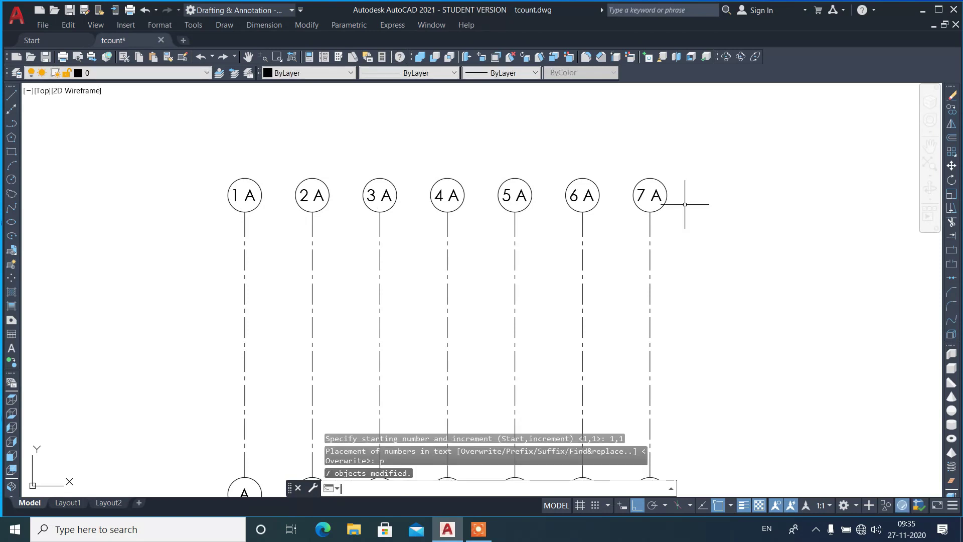
Run TCOUNT on the seven bottom-row bubbles sorted by X, numbering 1,1 as a suffix
scroll(469, 134, down, 2)
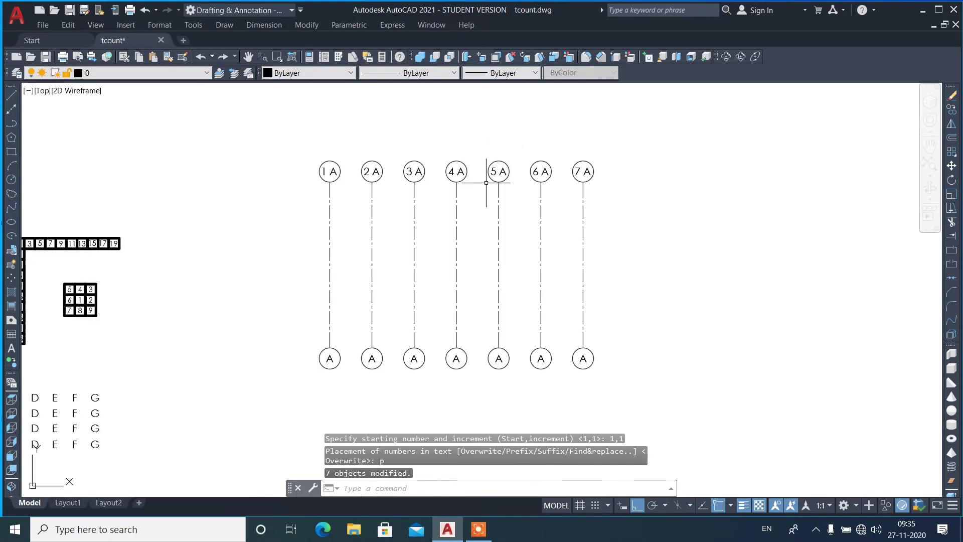
scroll(446, 395, up, 4)
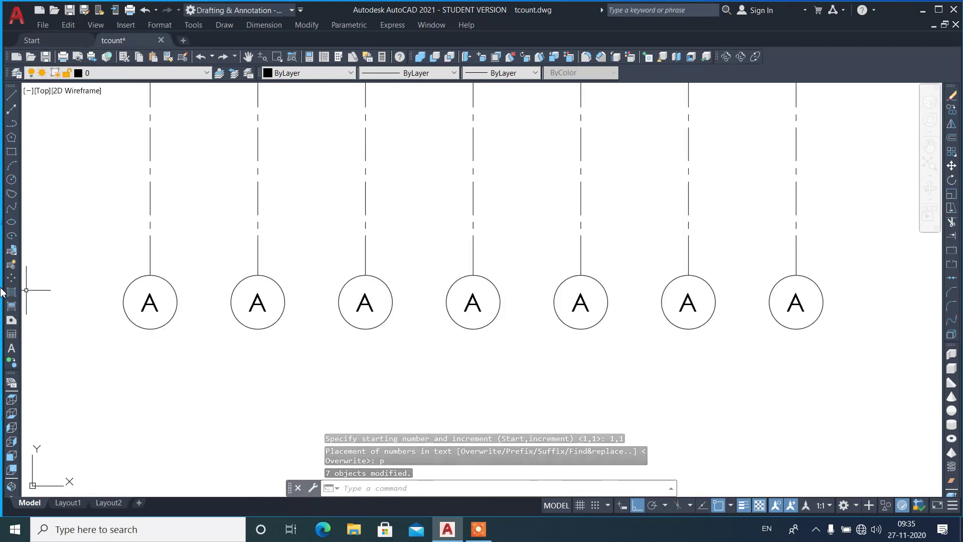
key(Return)
click(111, 292)
click(840, 327)
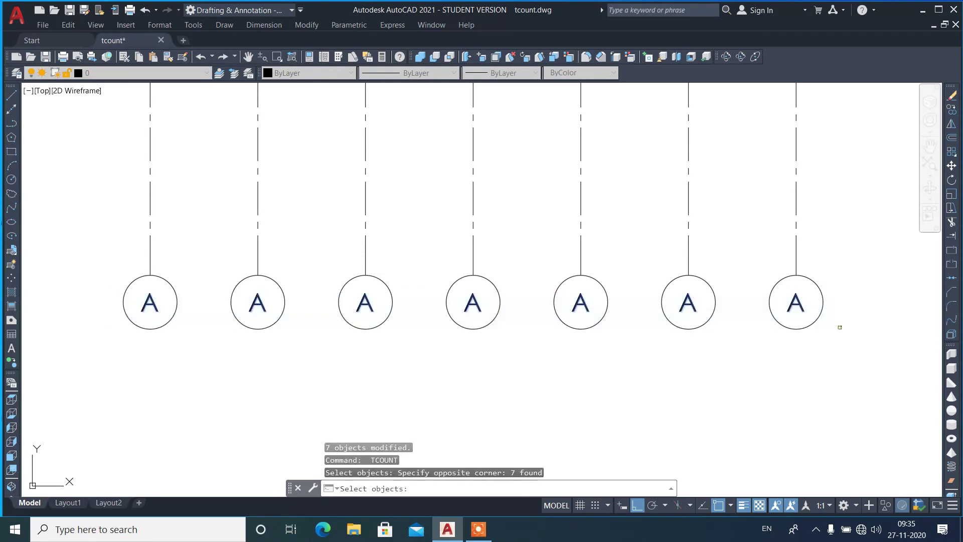
key(Return)
text(x)
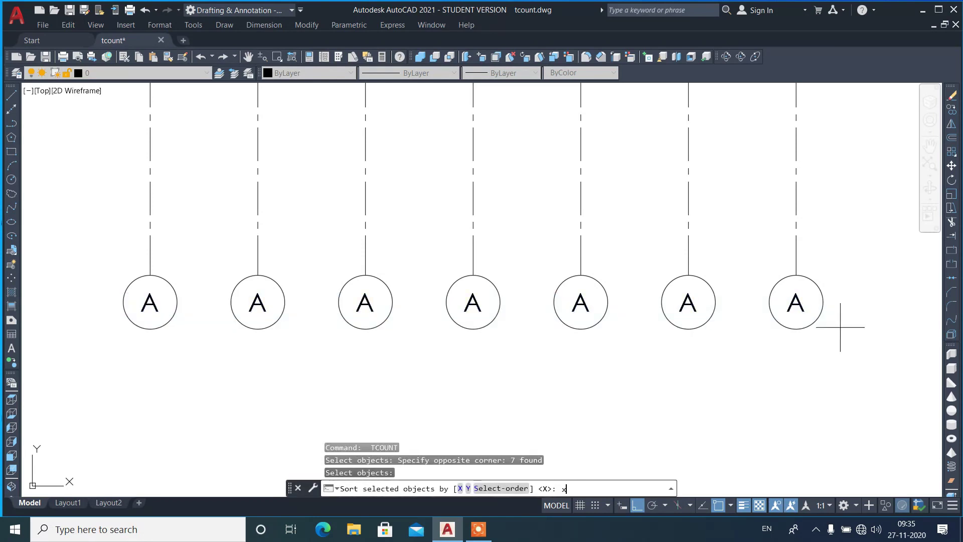
key(Return)
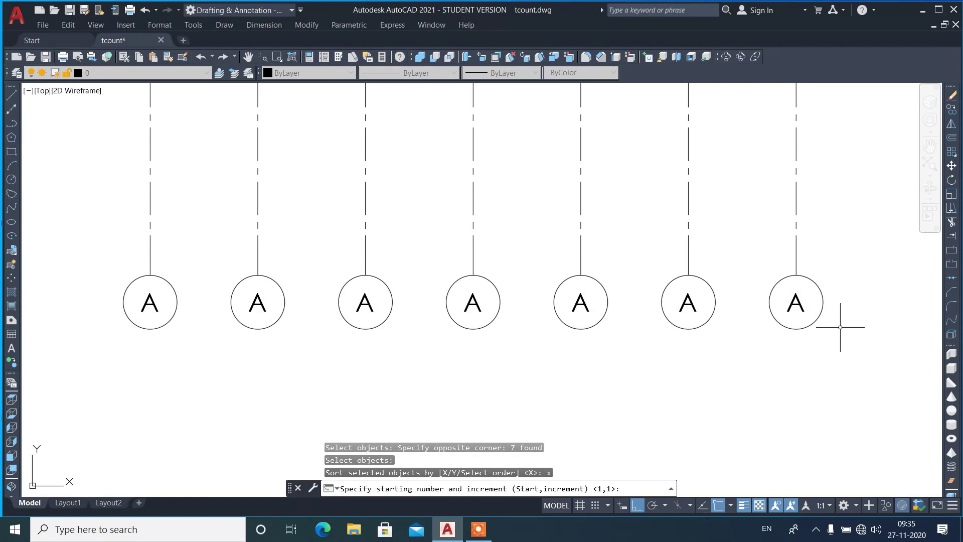
key(Return)
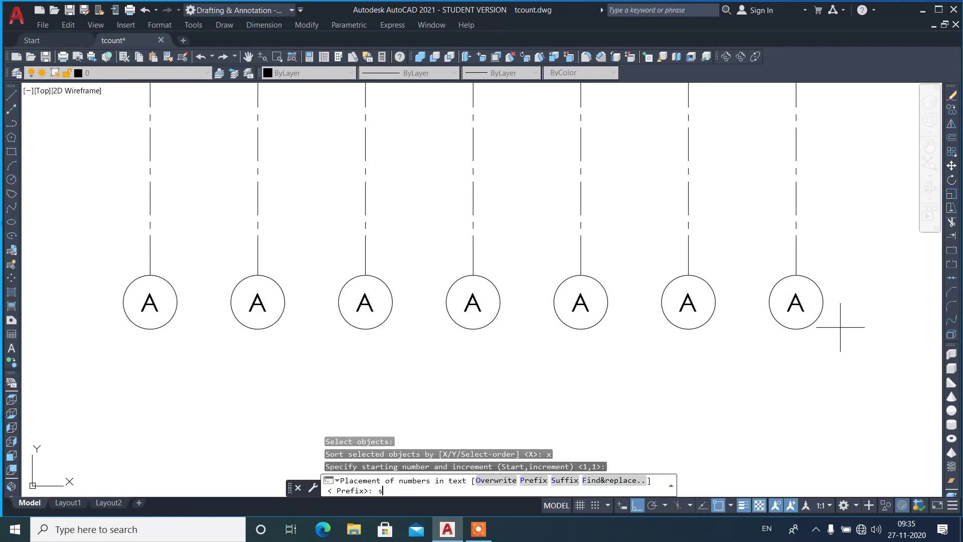
key(Return)
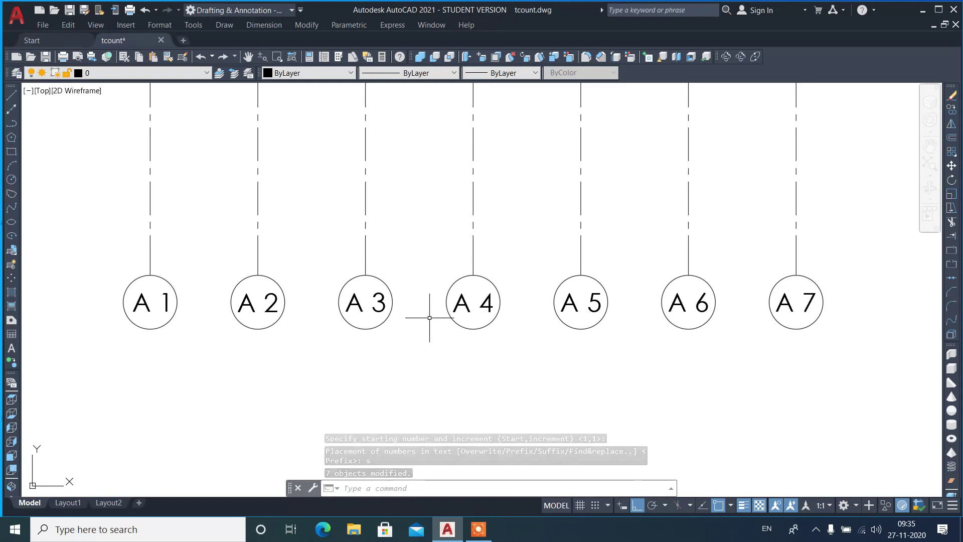
scroll(617, 326, down, 4)
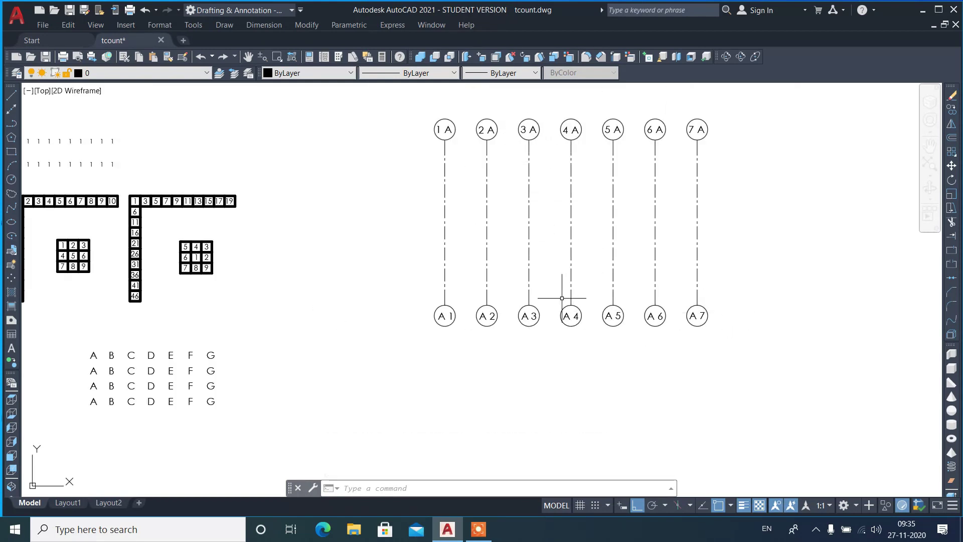
Start TCOUNT and window-select the seven letters of the top row
scroll(497, 274, down, 3)
scroll(430, 291, up, 1)
scroll(418, 322, up, 4)
scroll(418, 322, up, 2)
scroll(326, 250, down, 2)
scroll(370, 307, up, 2)
scroll(366, 307, up, 2)
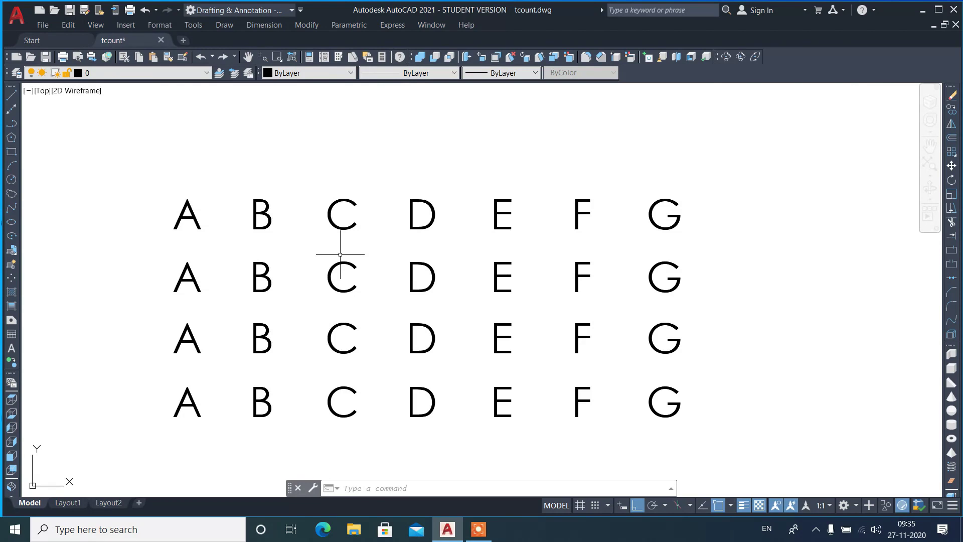
text(tco)
key(Return)
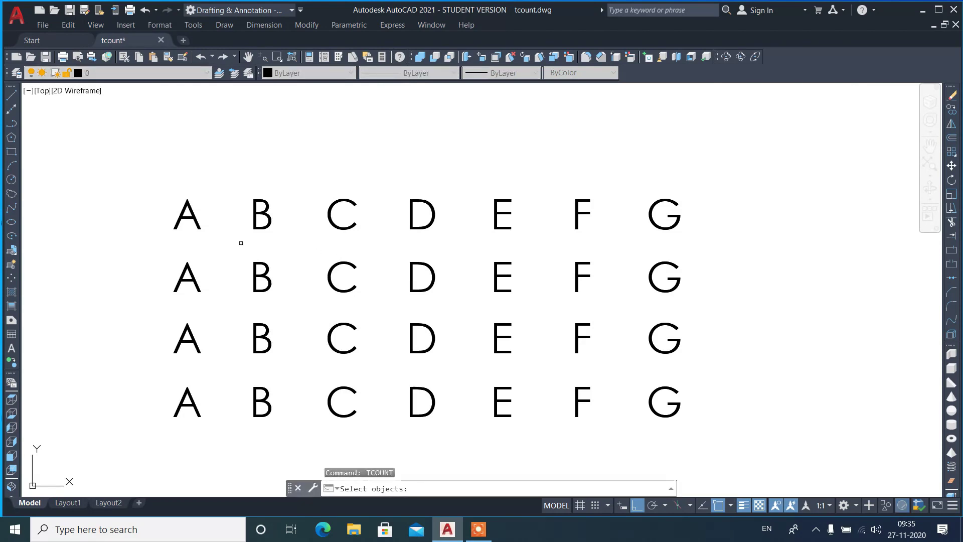
click(140, 168)
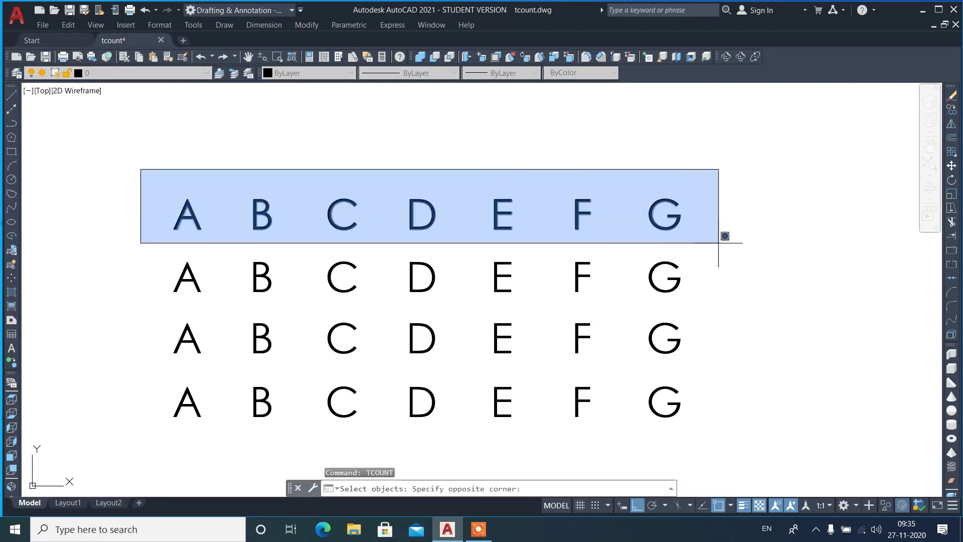
click(723, 239)
key(Return)
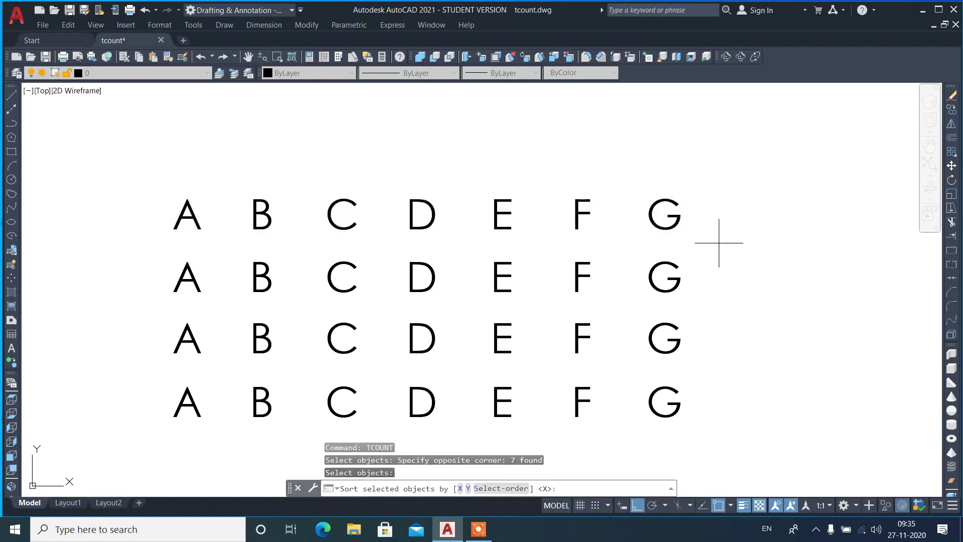
Sort the top row by X and find-and-replace the A with its number 1
text(x)
key(Return)
key(Return)
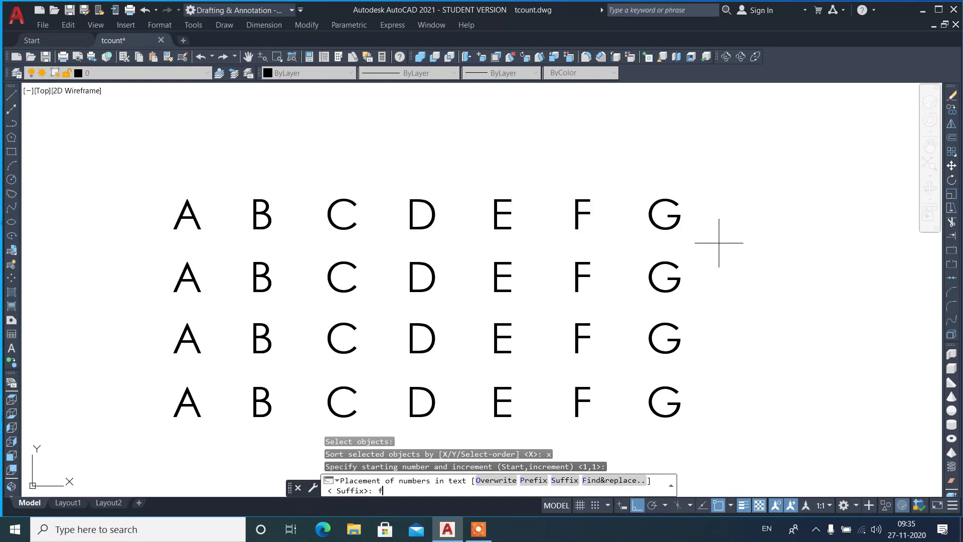
key(Return)
text(A)
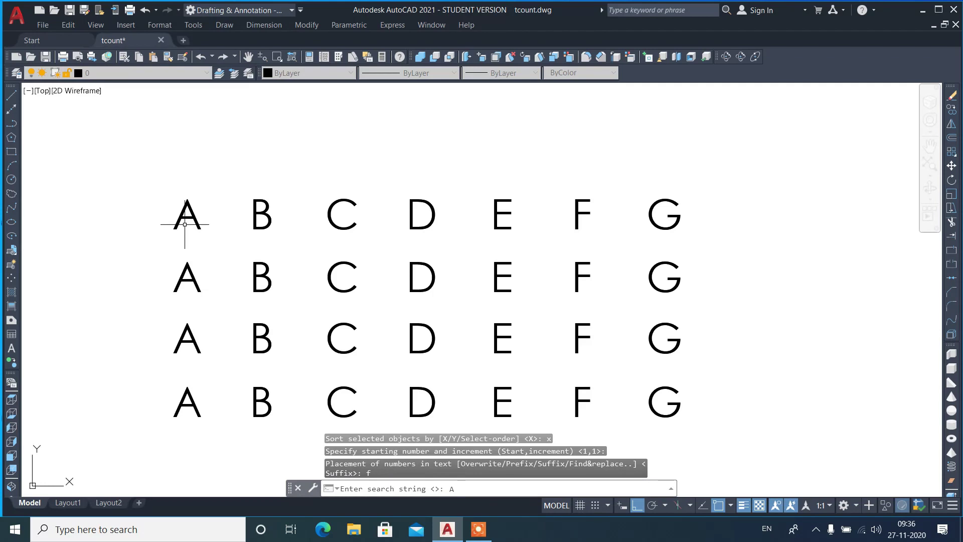
key(Return)
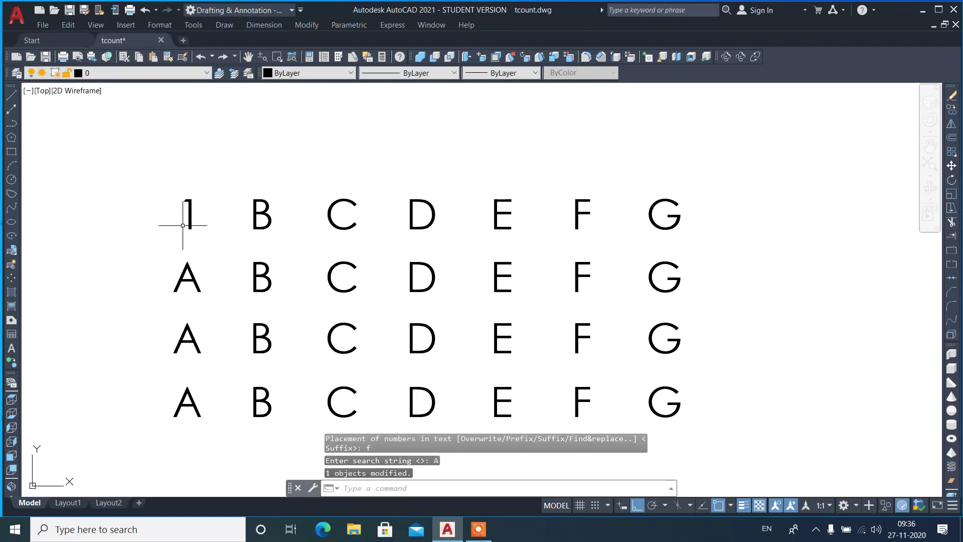
Renumber the second row by X with 1,1, replacing the C with 3
key(Return)
click(158, 251)
click(710, 300)
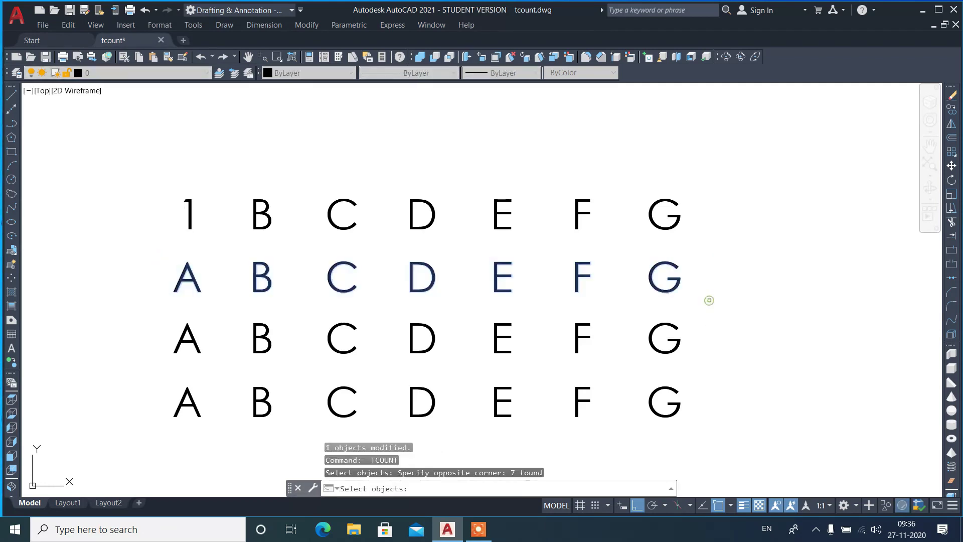
key(Return)
text(x)
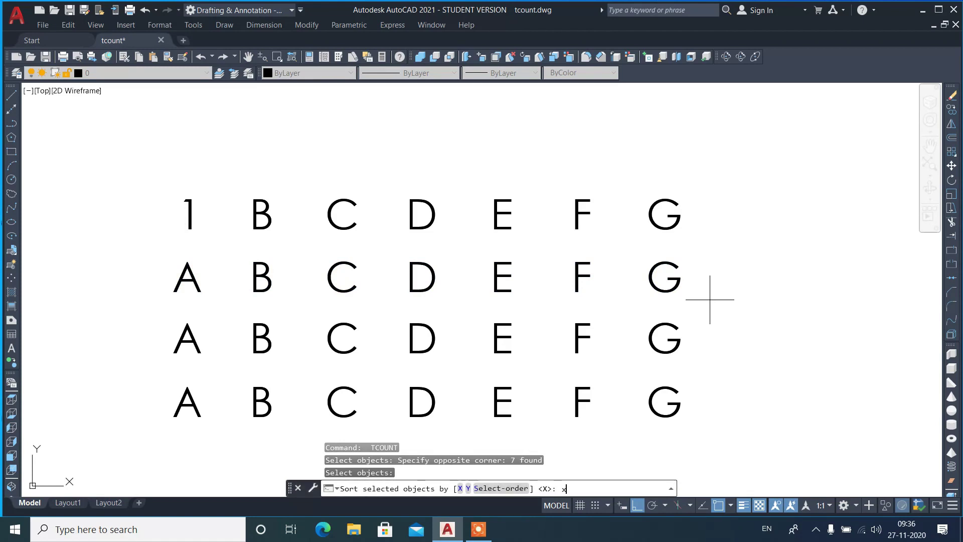
key(Return)
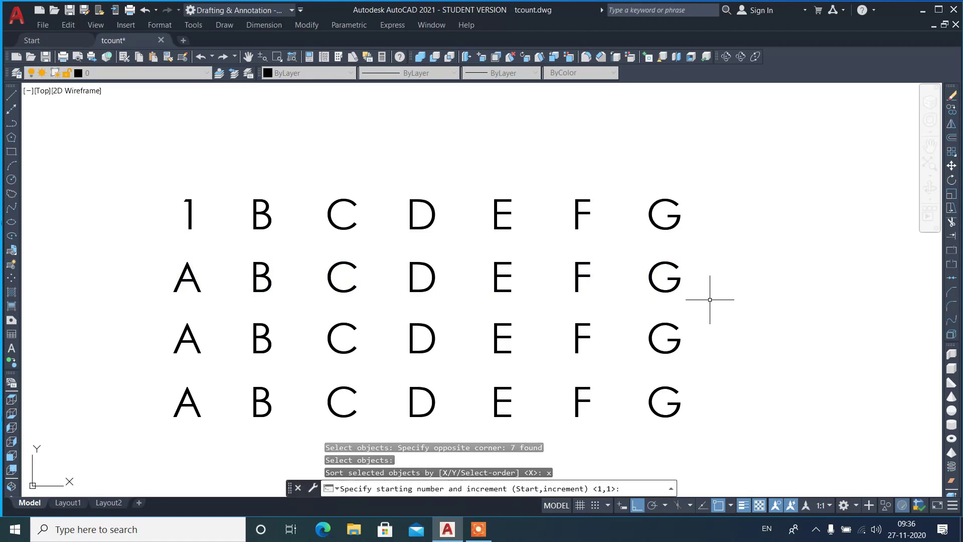
key(Return)
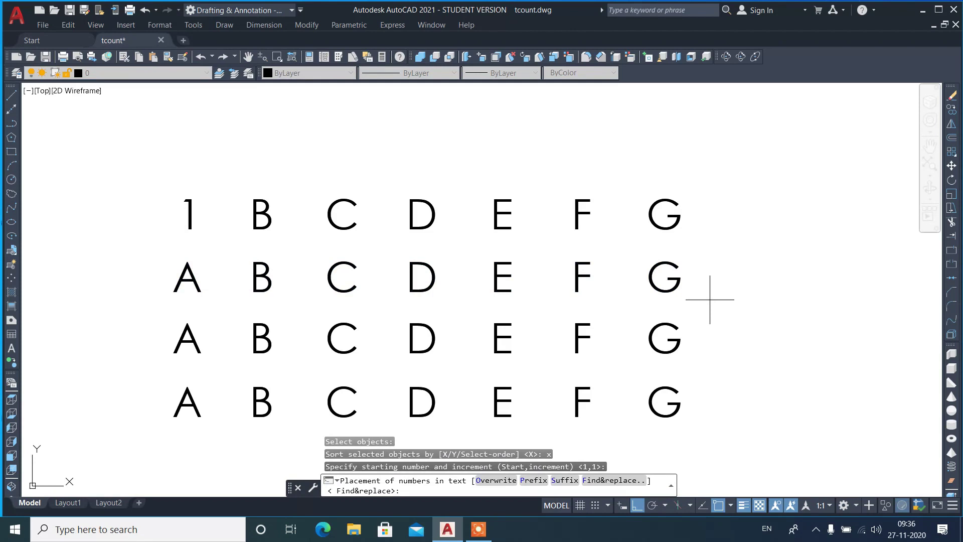
text(f)
key(Return)
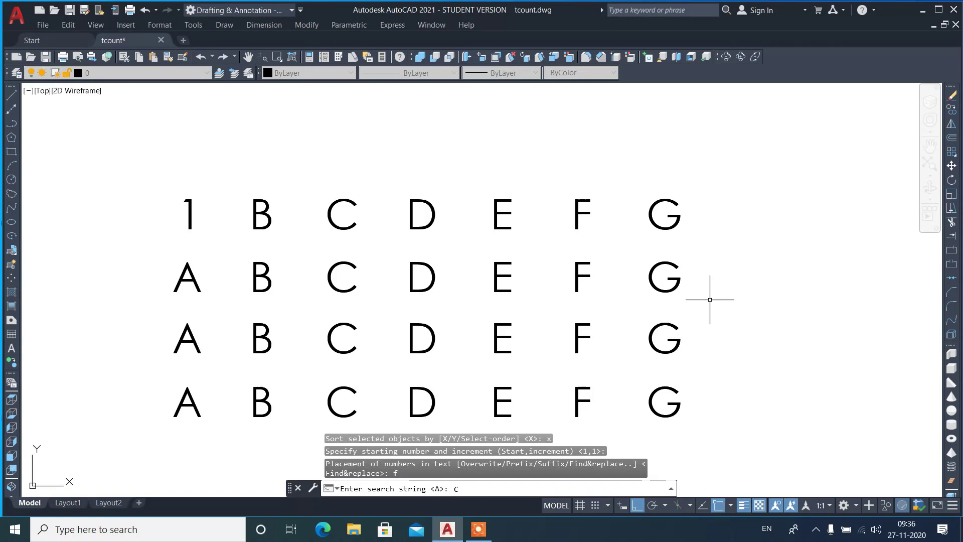
key(Return)
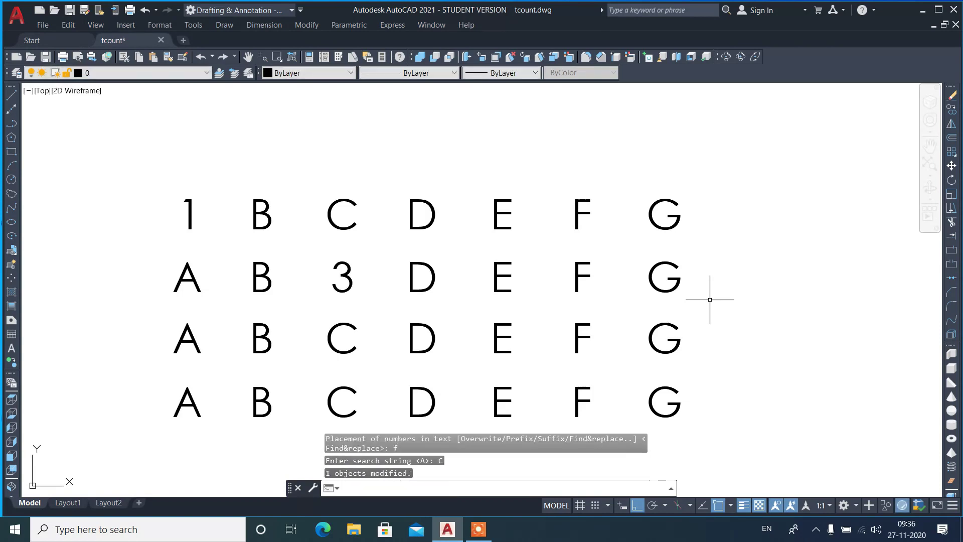
key(Return)
Renumber row three by X with 1,1, replacing the E with 5
click(155, 317)
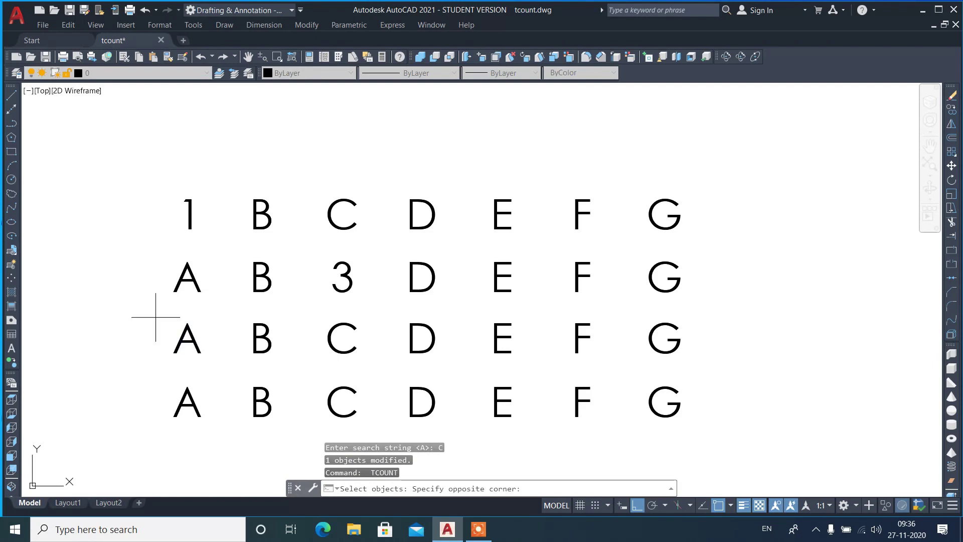
click(722, 377)
key(Return)
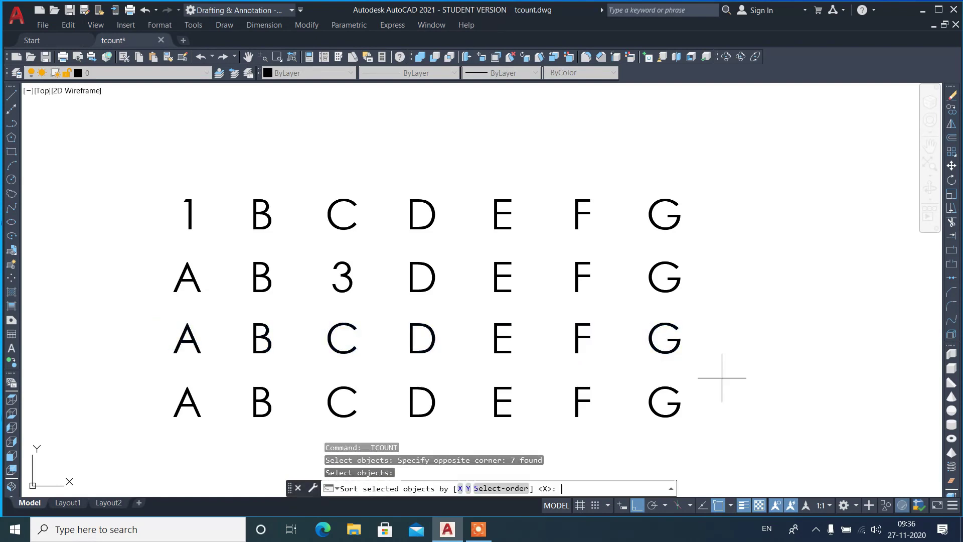
text(x)
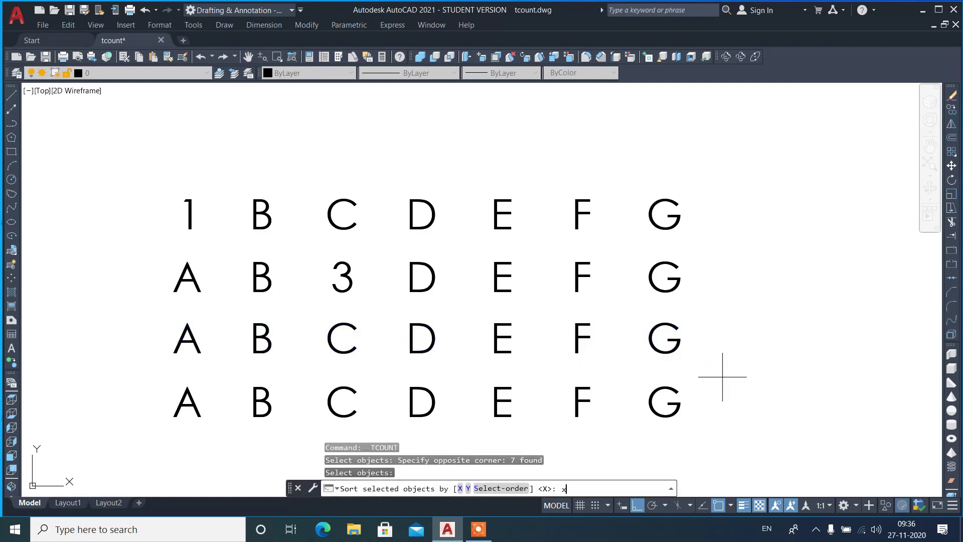
key(Return)
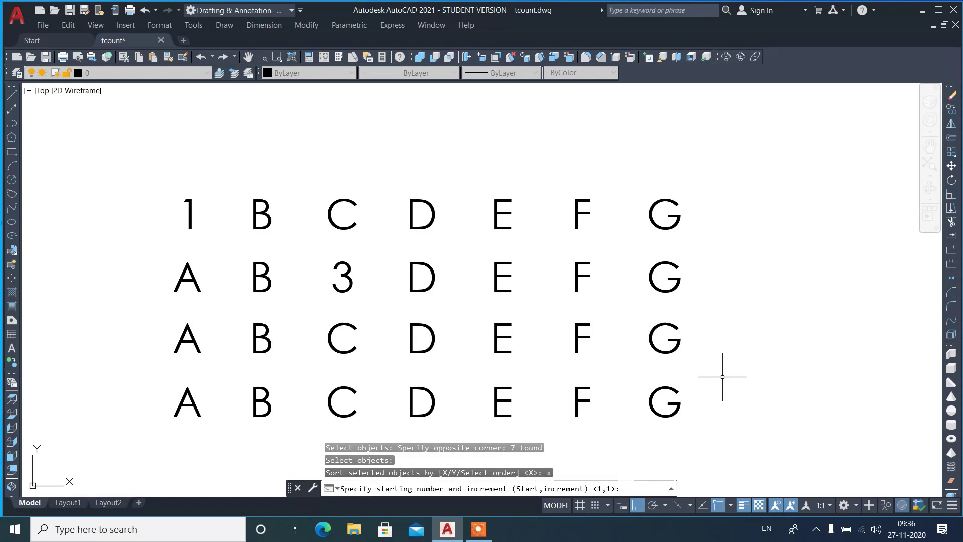
key(Return)
text(f)
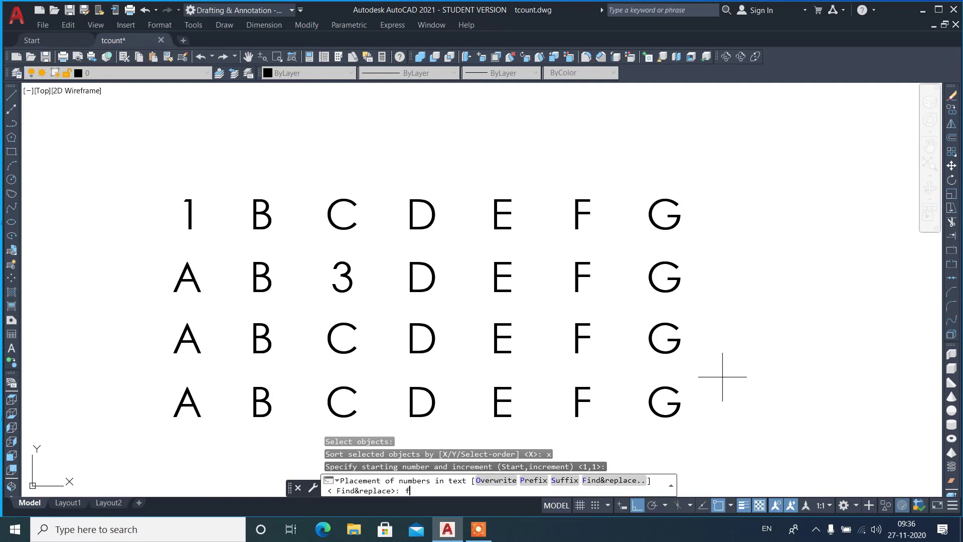
key(Return)
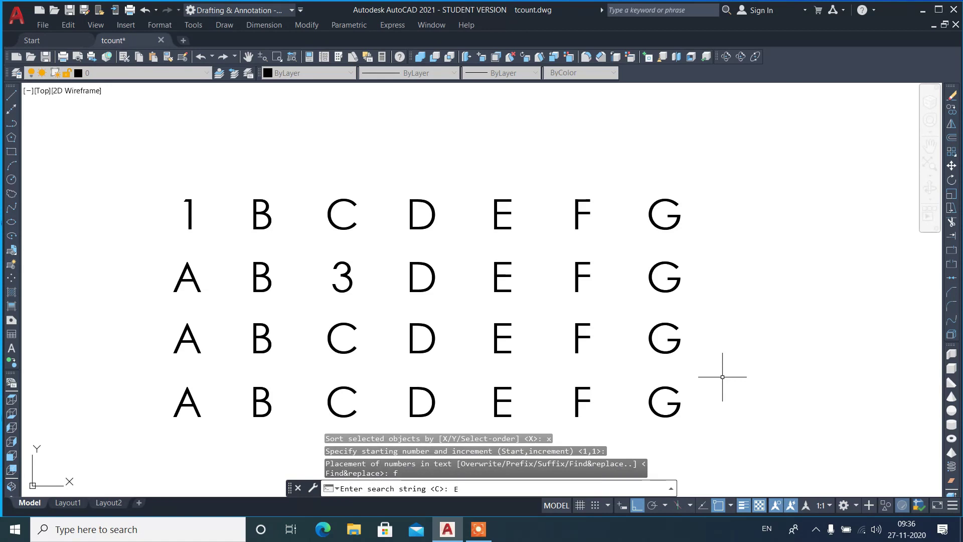
key(Return)
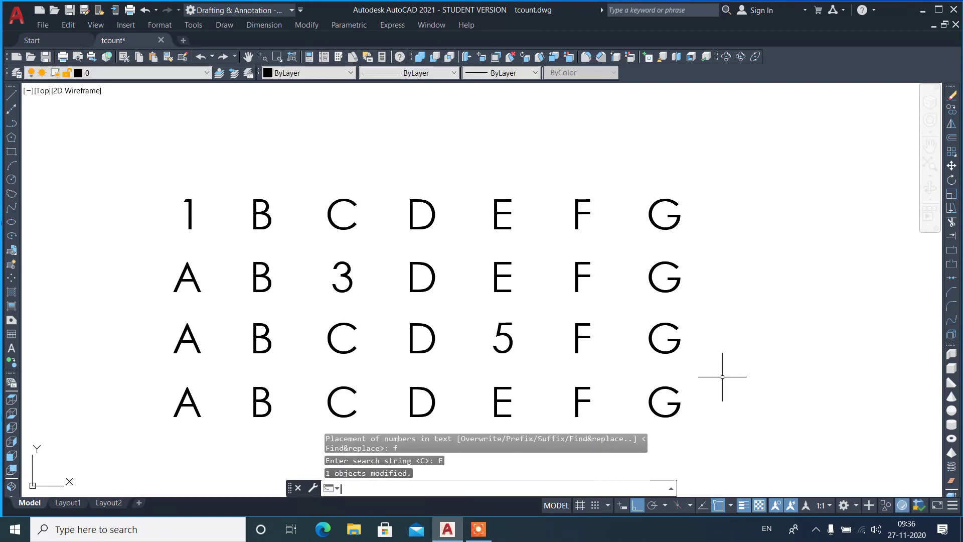
Renumber the bottom row by X with 1,1, replacing the G with 7
key(Return)
click(167, 385)
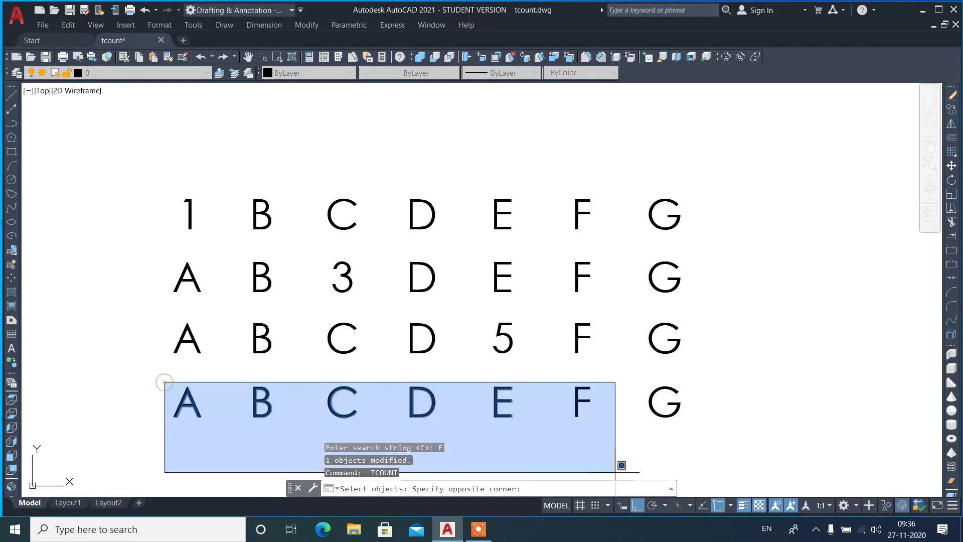
click(723, 445)
key(Return)
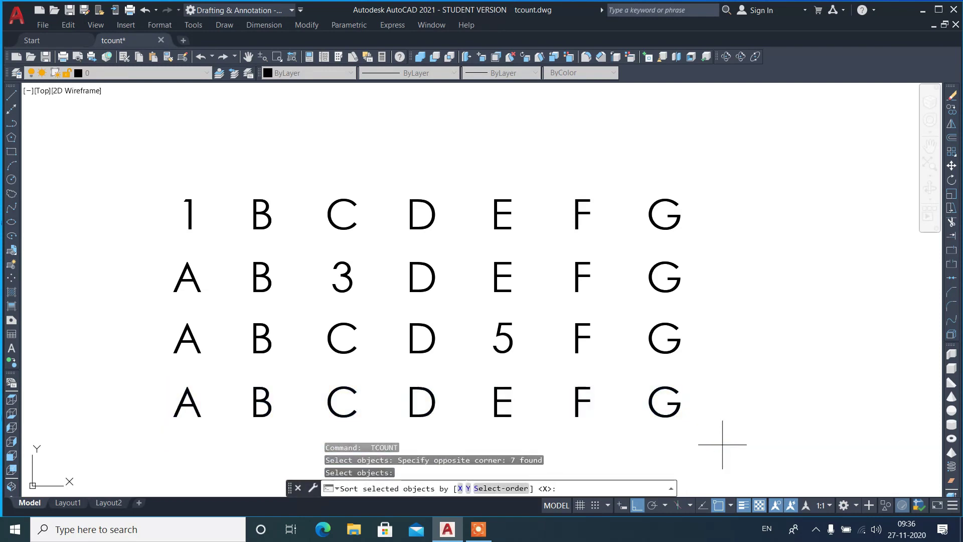
text(x)
key(Return)
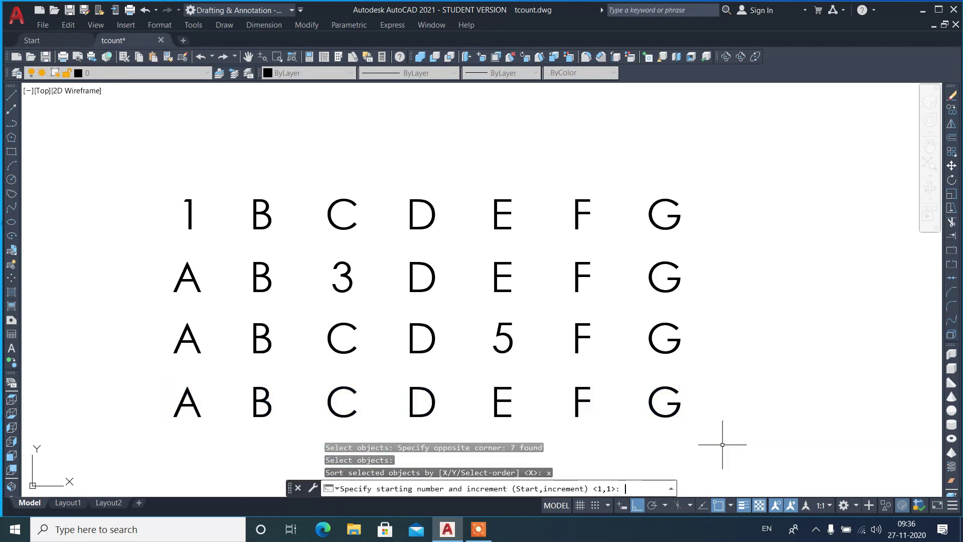
key(Return)
key(Return)
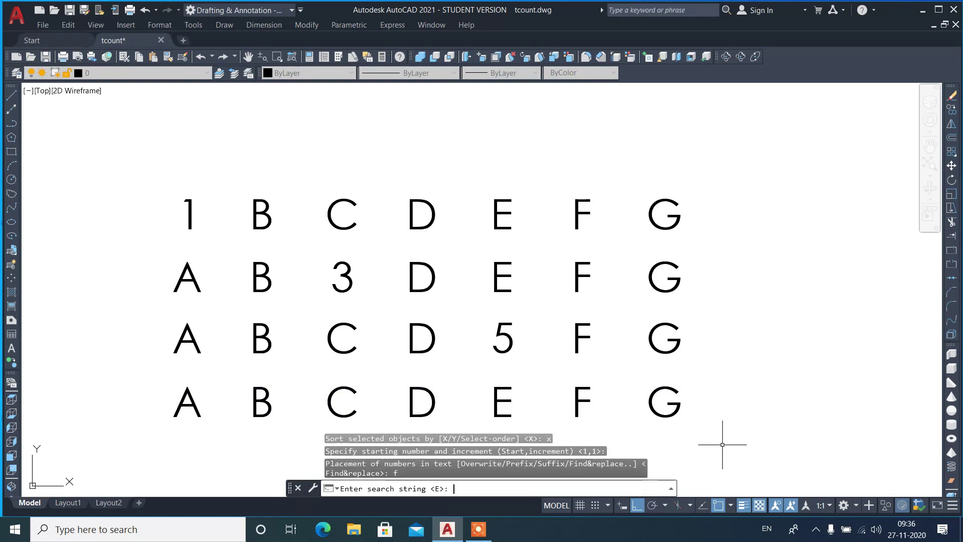
text(G)
key(Return)
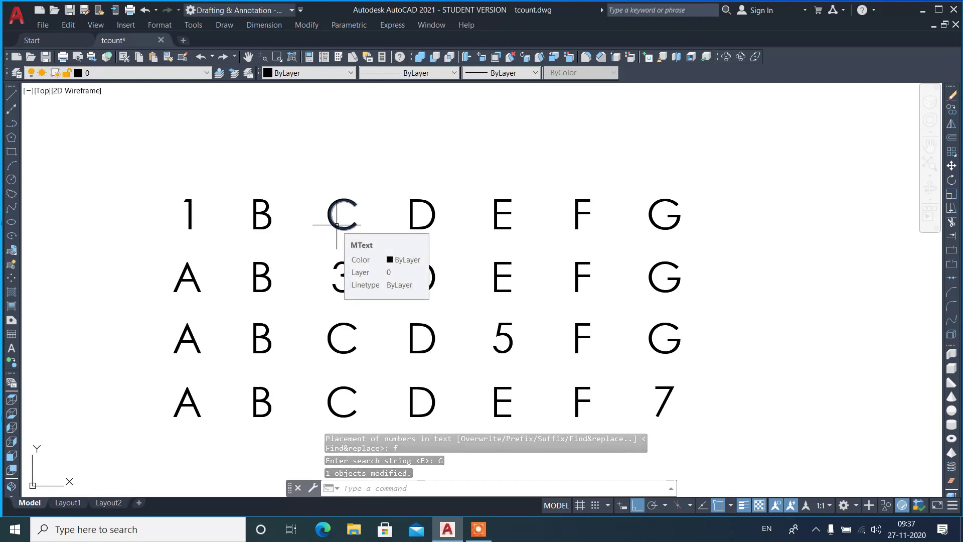
Zoom to the rows of 1s and select the lower ten 1s for TCOUNT
scroll(611, 333, down, 4)
scroll(608, 333, down, 4)
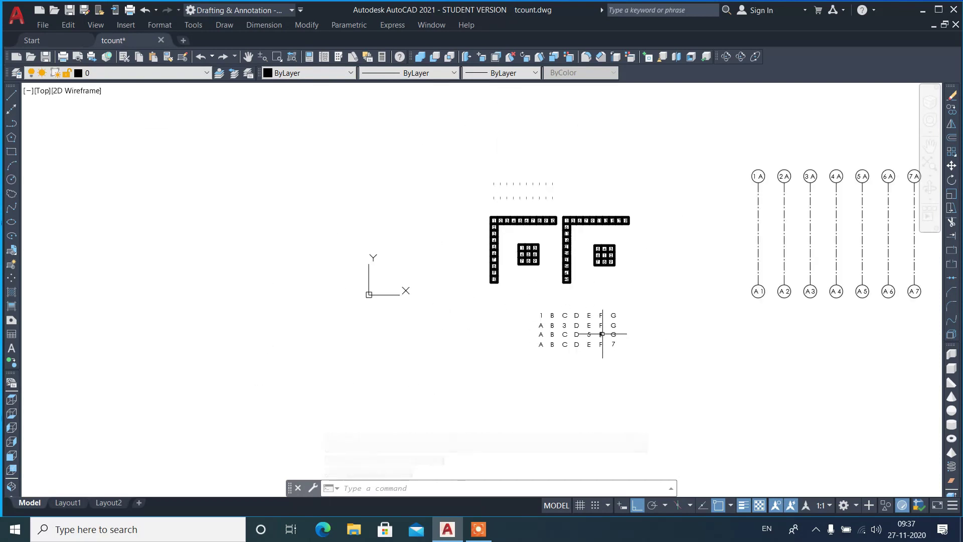
scroll(527, 189, up, 4)
scroll(522, 176, up, 2)
scroll(514, 176, up, 2)
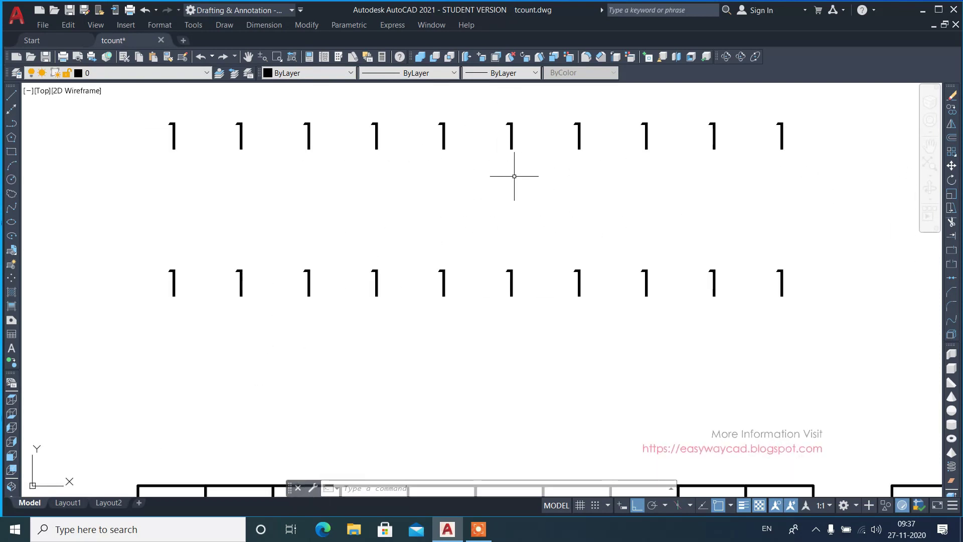
text(TCo)
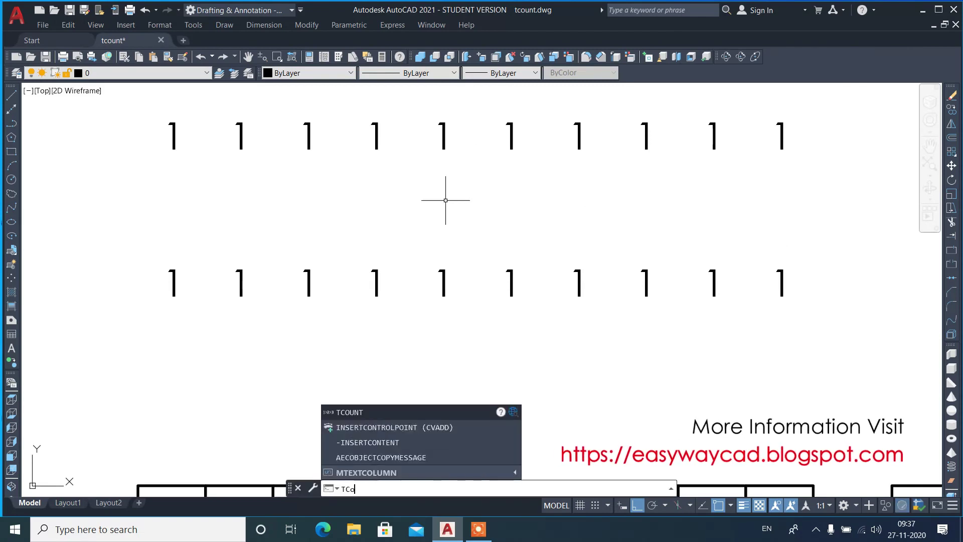
key(Return)
click(149, 247)
click(832, 341)
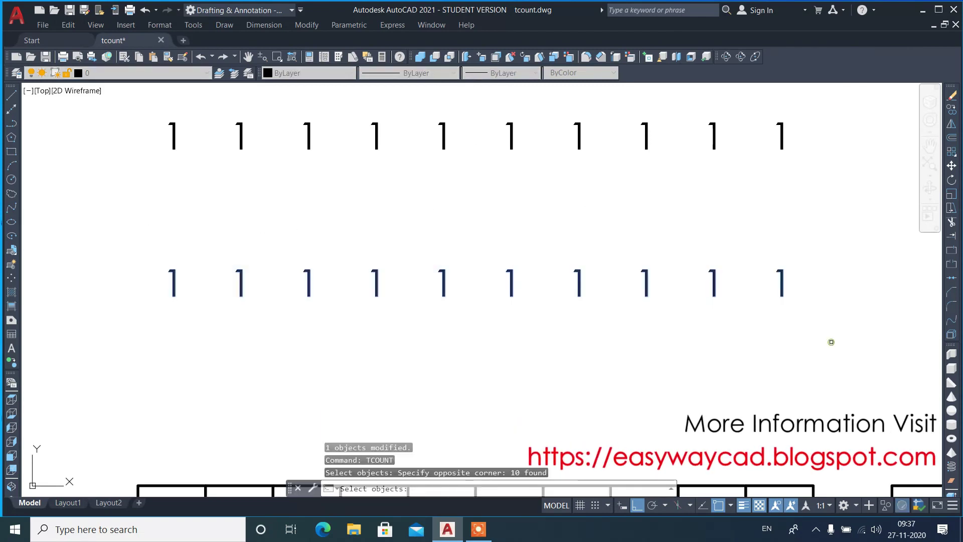
key(Return)
Sort by X and overwrite the lower row with 10 to 100 using 10,10
text(x)
key(Return)
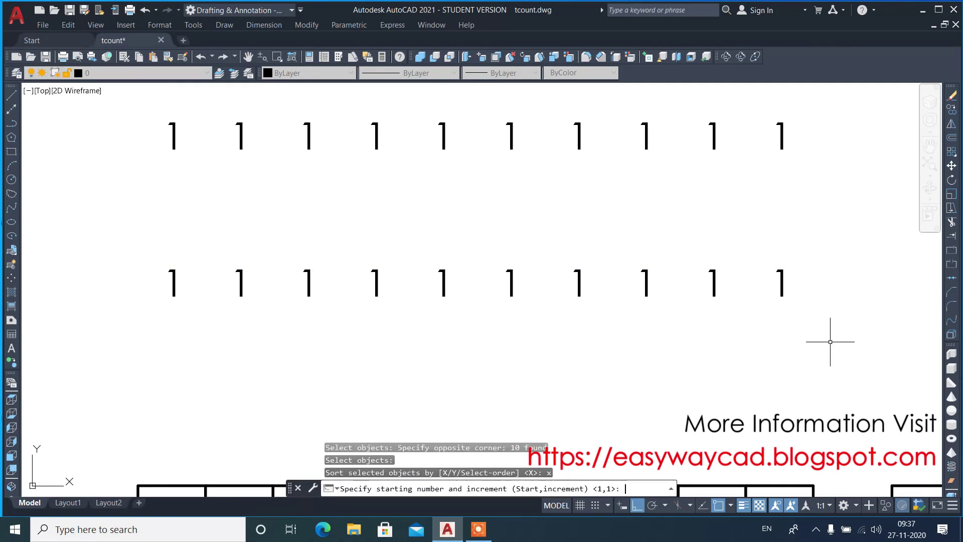
text(10,10)
key(Return)
text(o)
key(Return)
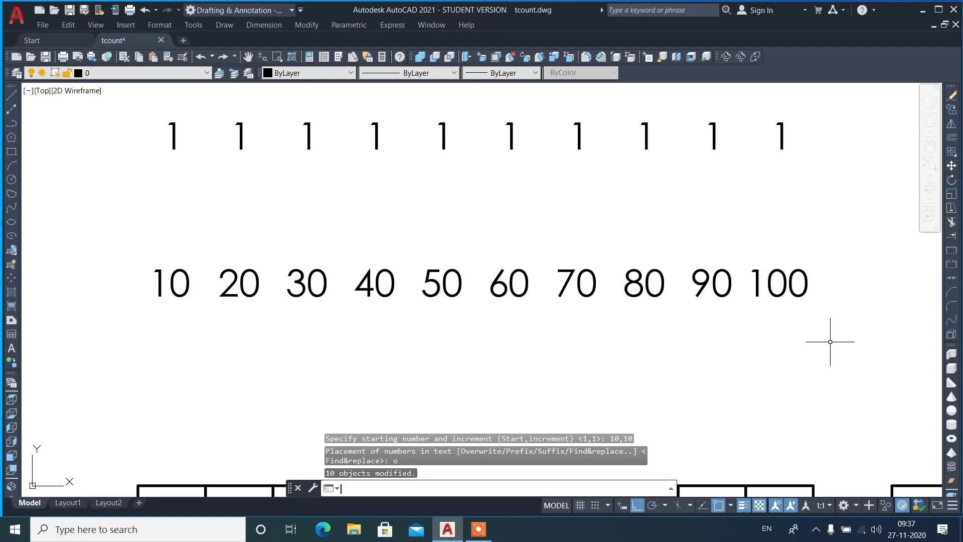
text(tco)
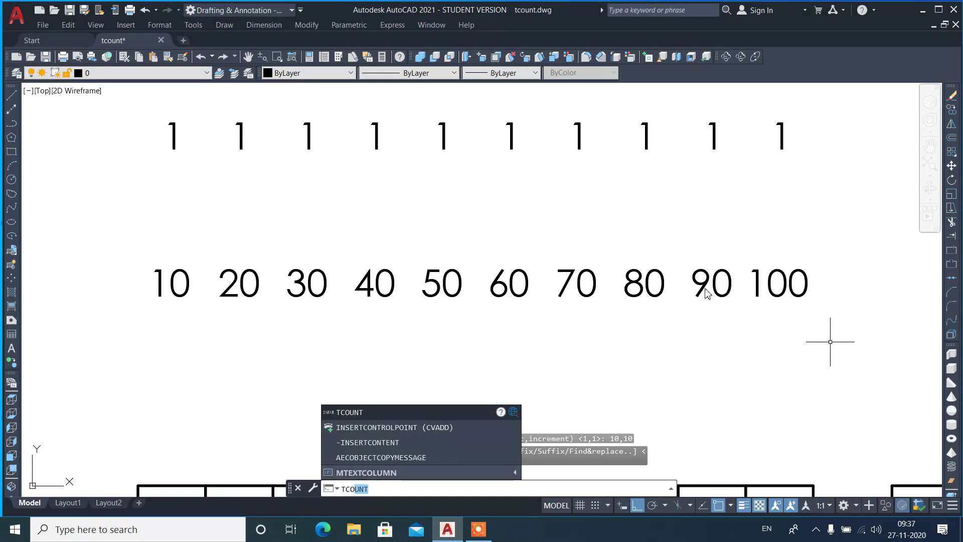
key(Return)
Select the upper ten 1s, sort by X, and overwrite them from 0 in steps of -10
click(139, 113)
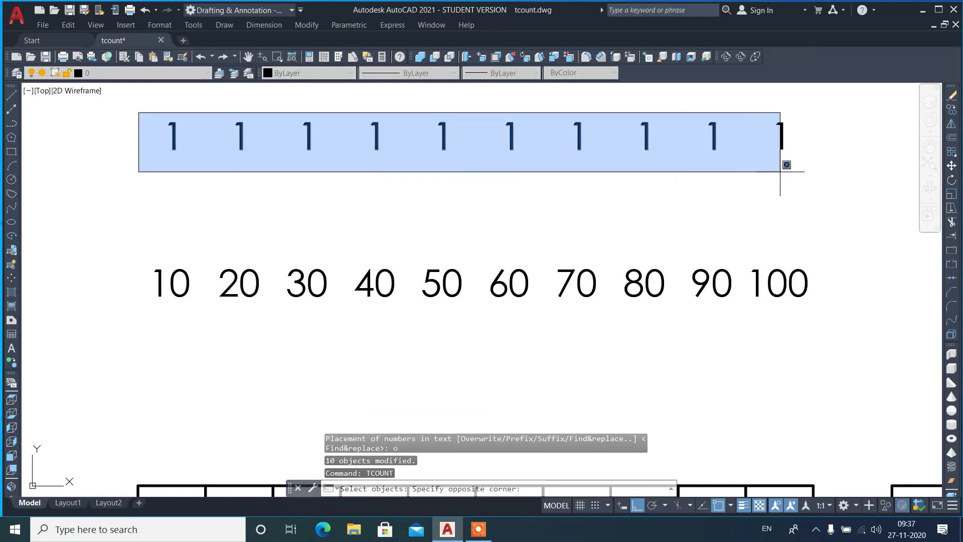
click(780, 171)
key(Return)
text(x)
key(Return)
text(0,10)
key(Return)
text(o)
key(Return)
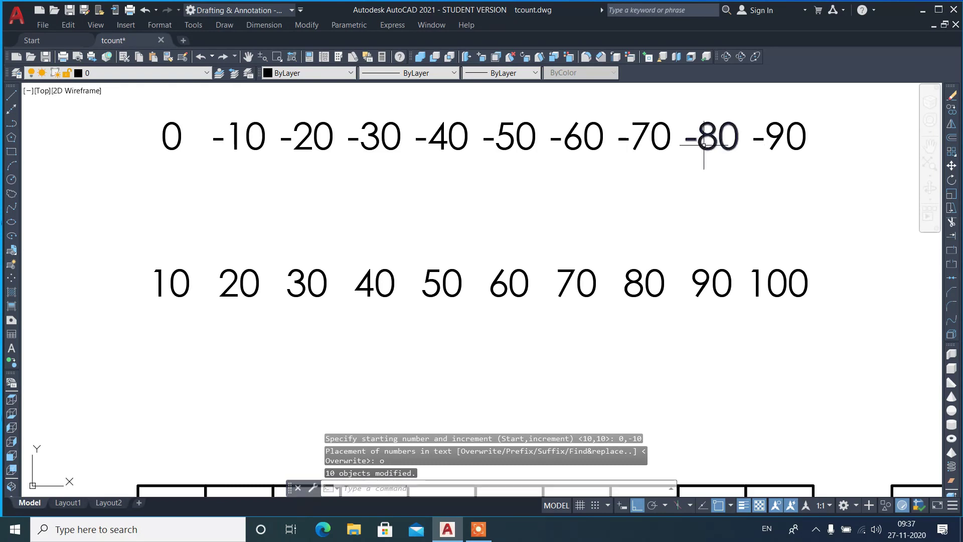
scroll(444, 173, down, 5)
scroll(388, 301, up, 2)
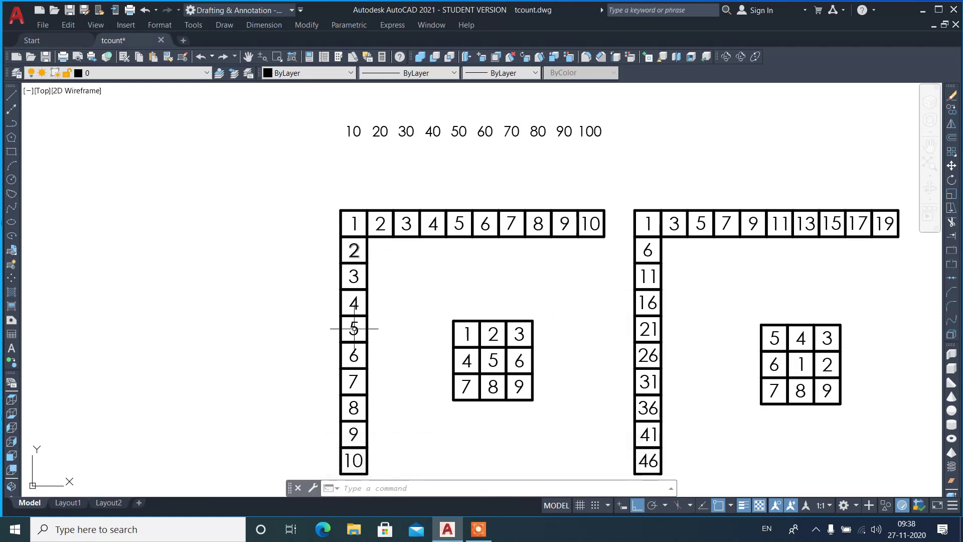
scroll(554, 396, up, 3)
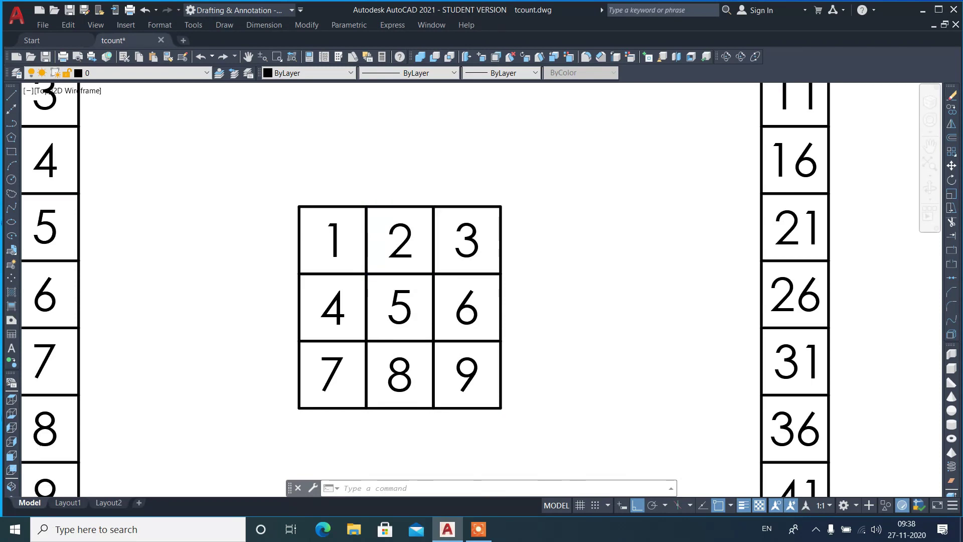
scroll(390, 250, down, 2)
scroll(392, 317, down, 3)
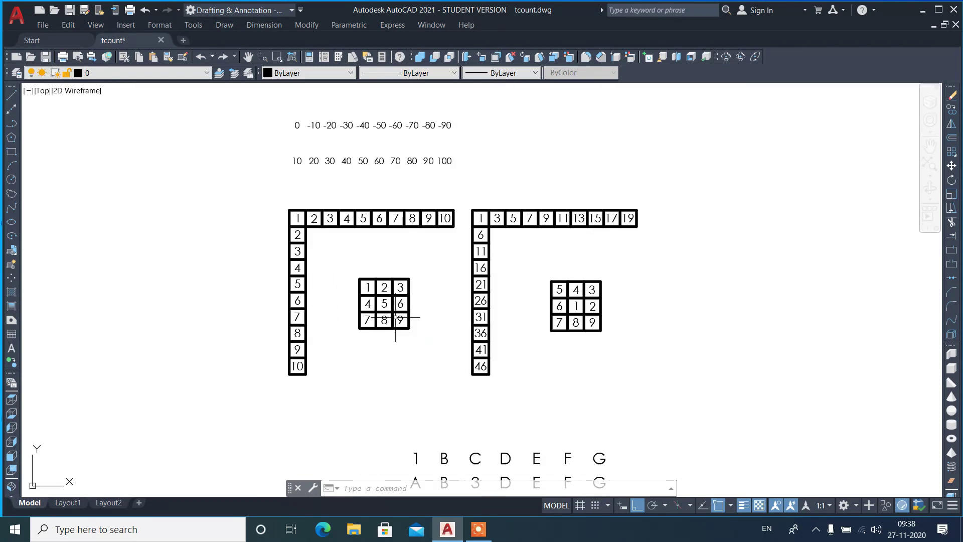
scroll(430, 276, down, 3)
scroll(777, 213, up, 4)
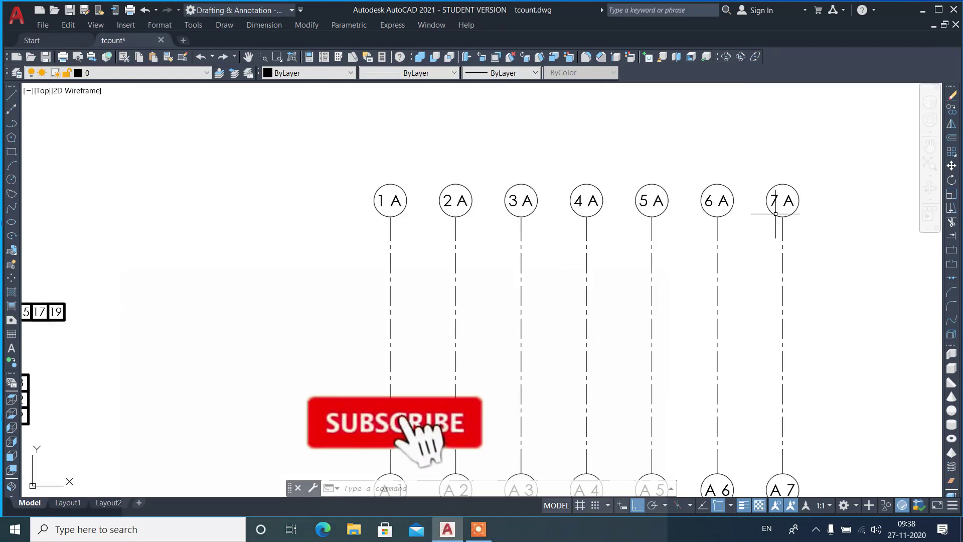
scroll(778, 213, up, 2)
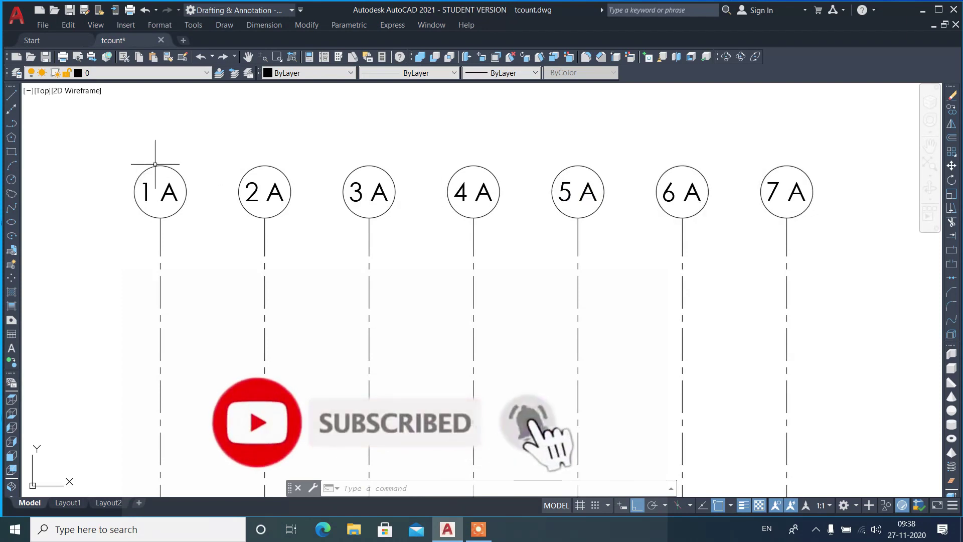
scroll(153, 161, down, 4)
scroll(178, 347, up, 4)
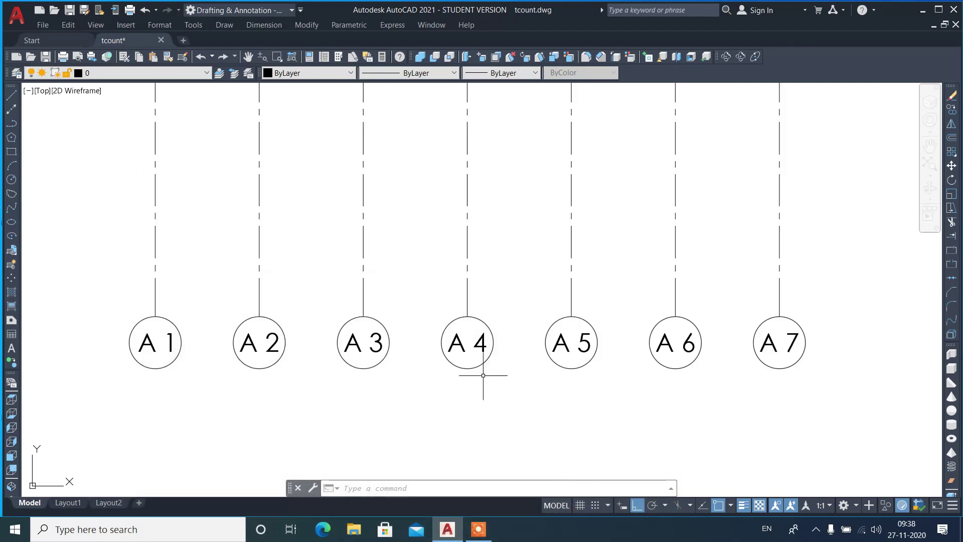
scroll(632, 250, down, 4)
scroll(129, 360, up, 3)
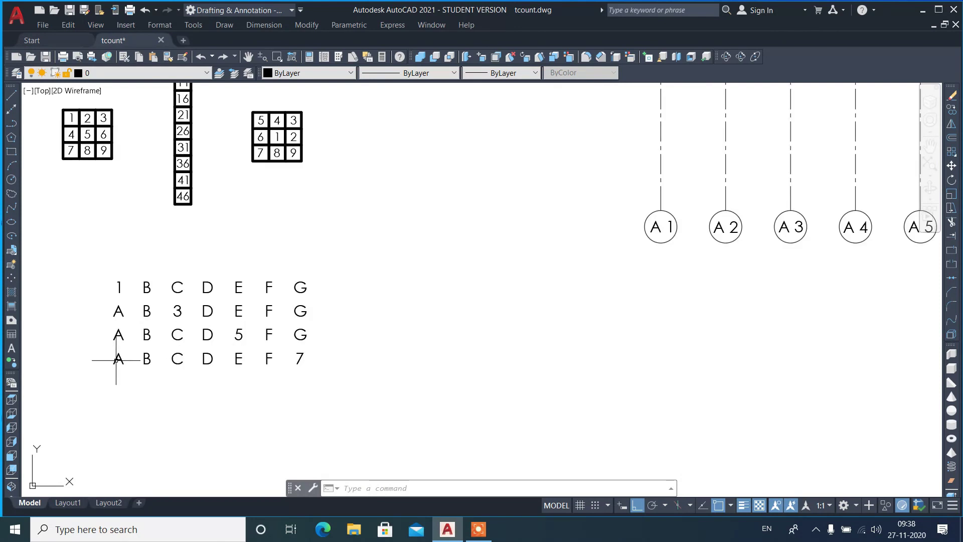
scroll(116, 360, up, 3)
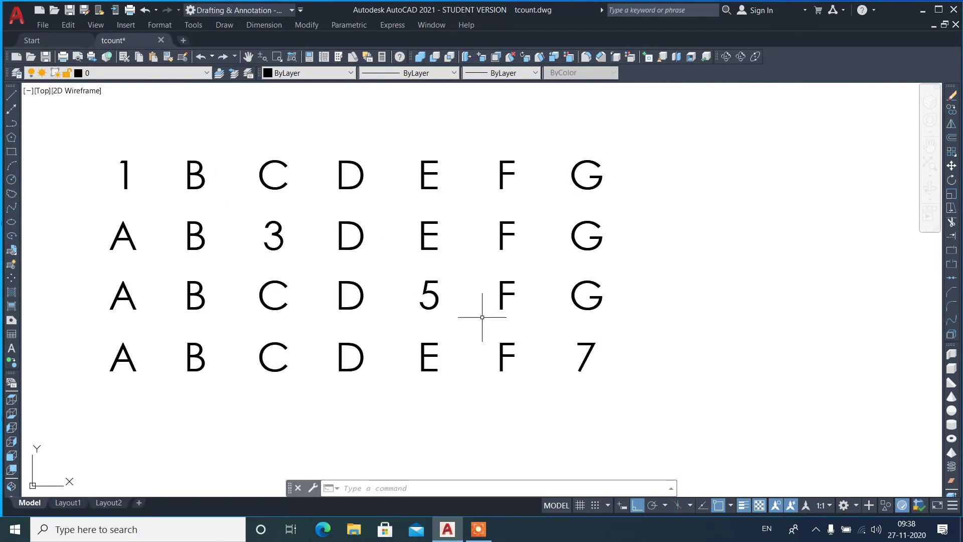
scroll(544, 393, down, 5)
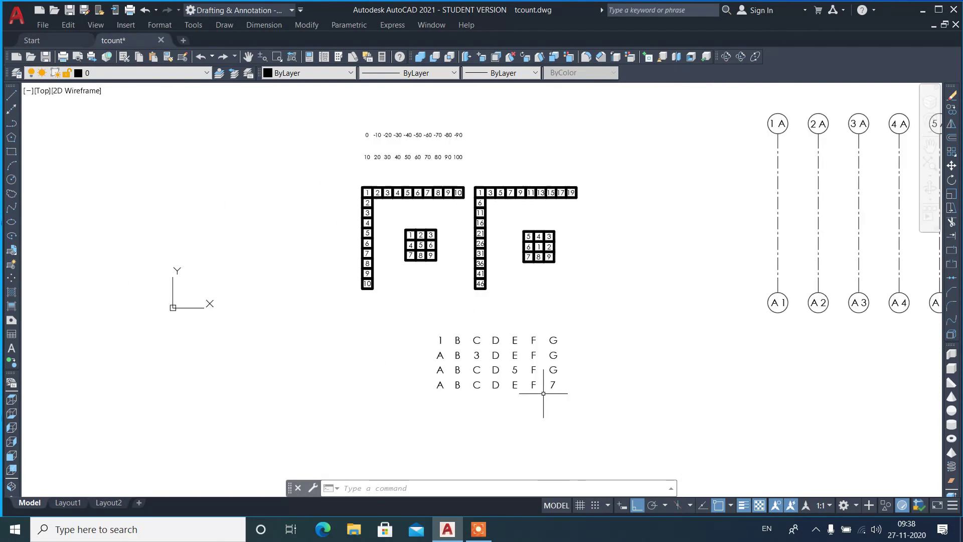
scroll(382, 131, up, 7)
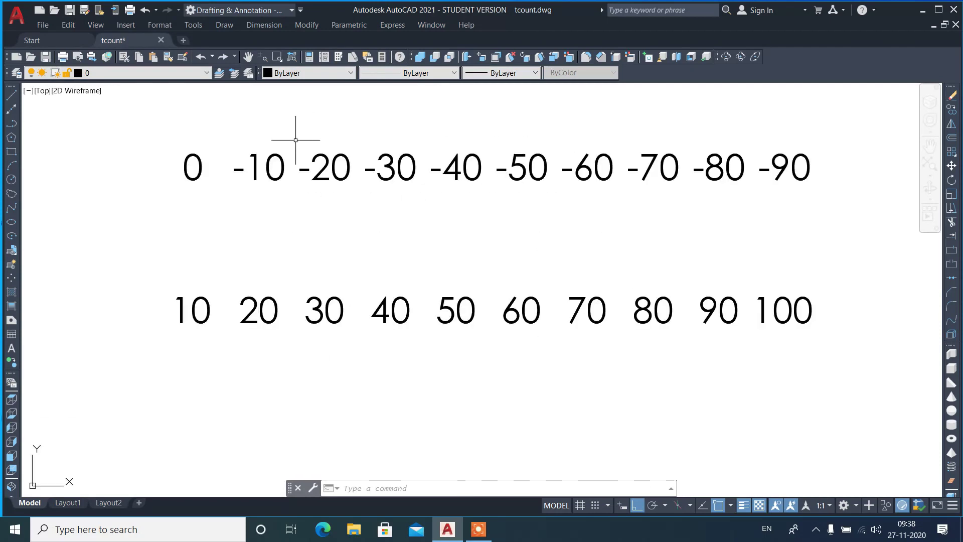